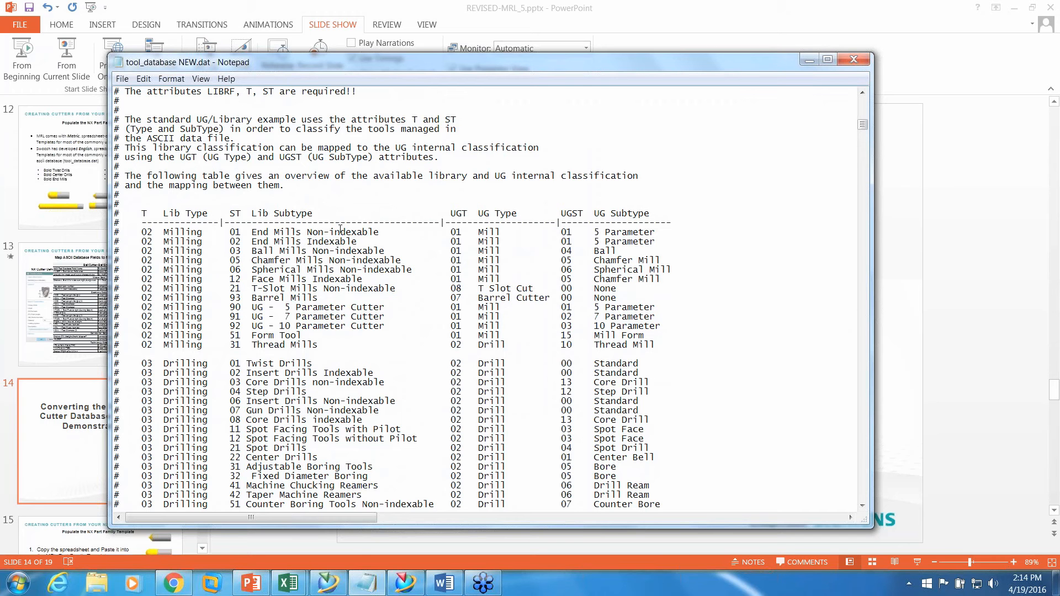
Copy the VT00276, VT00326 and VT00478 data rows of the BALL_MILL_NON_INDEXABLE class, and switch to the Start ascii cutter database.xlsx workbook in Excel
scroll(340, 229, down, 20)
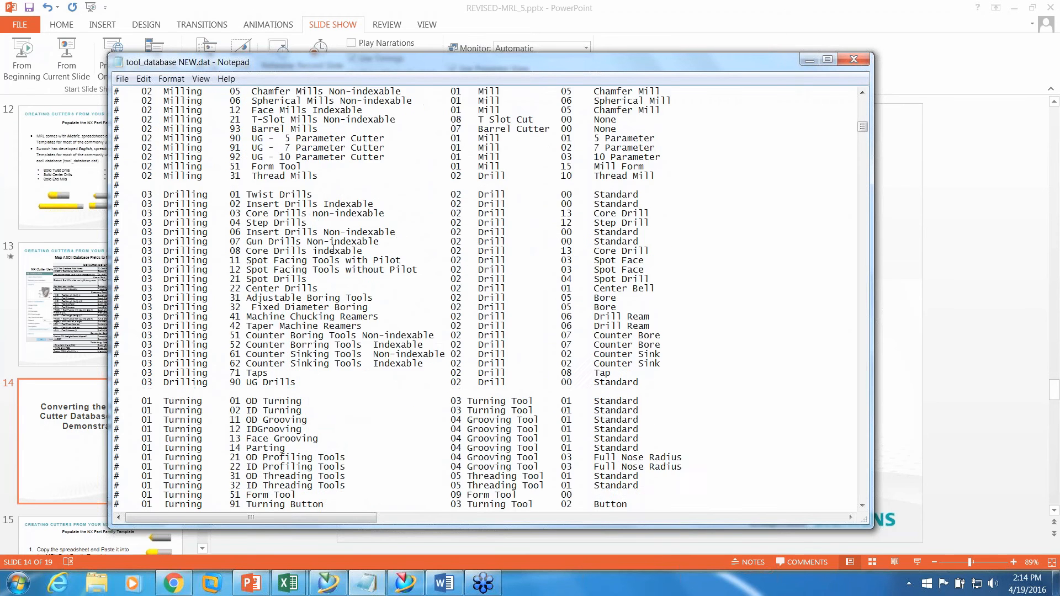
scroll(316, 216, down, 8)
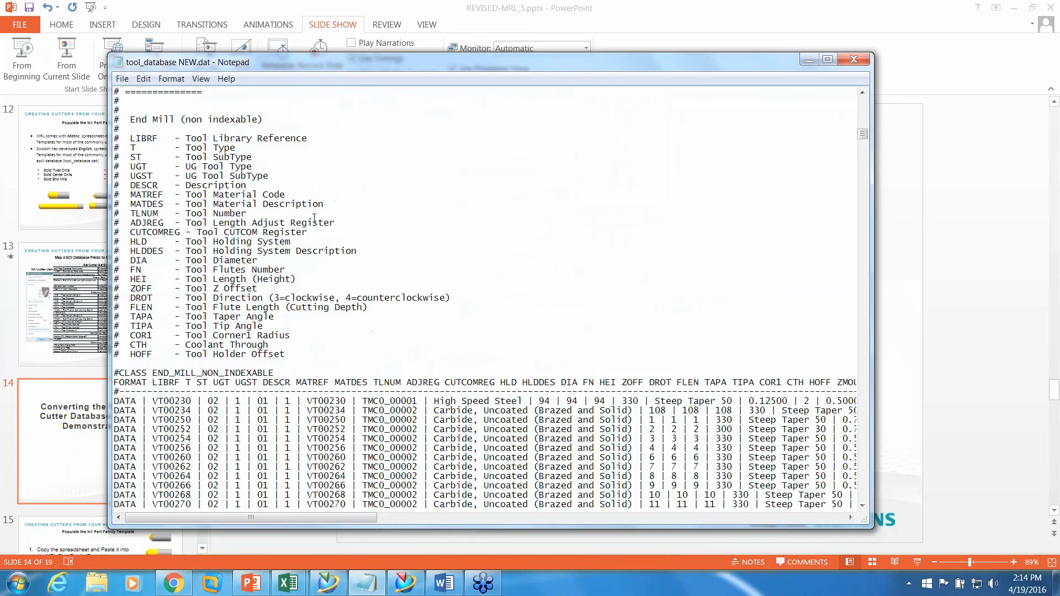
scroll(311, 215, down, 17)
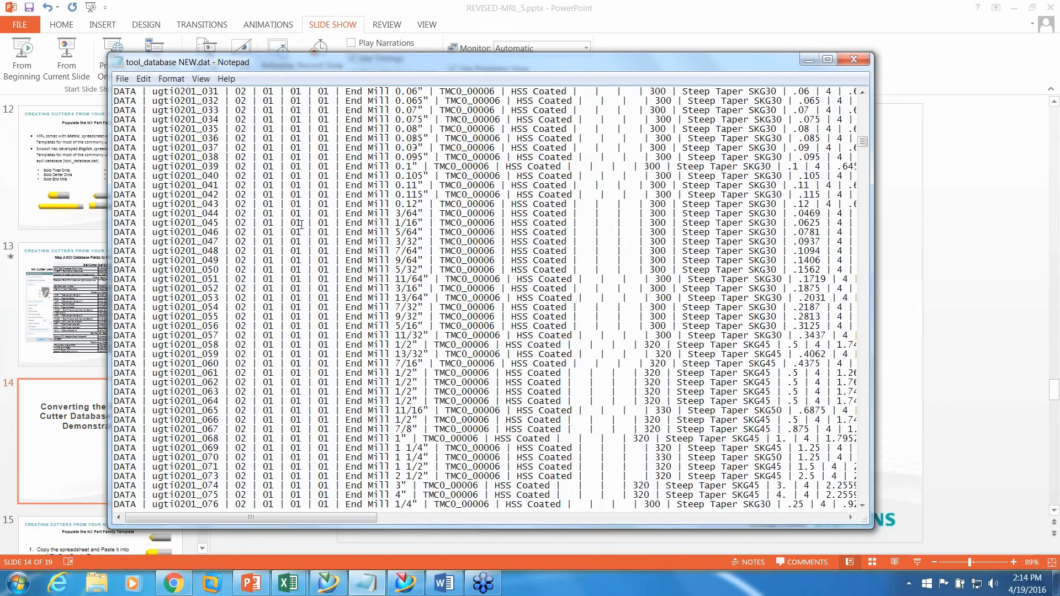
scroll(301, 223, down, 20)
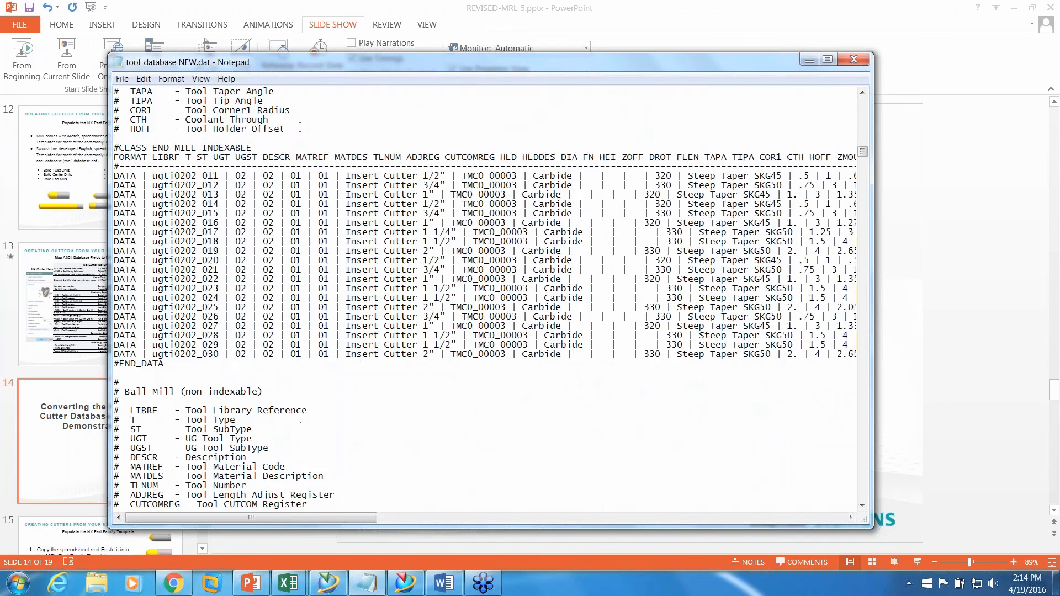
scroll(291, 235, down, 6)
scroll(286, 234, down, 4)
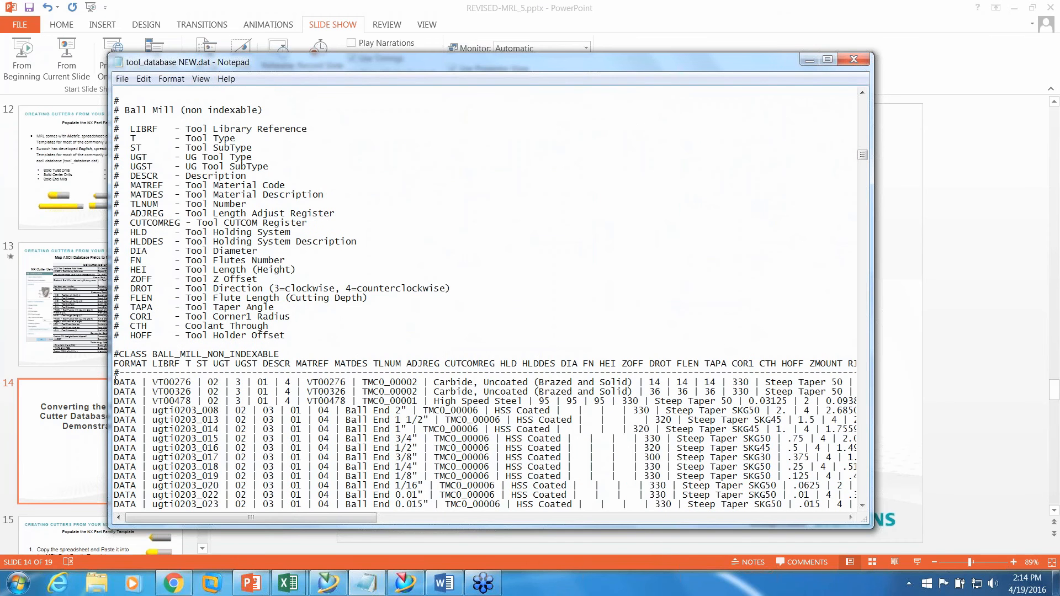
drag(116, 383, 555, 392)
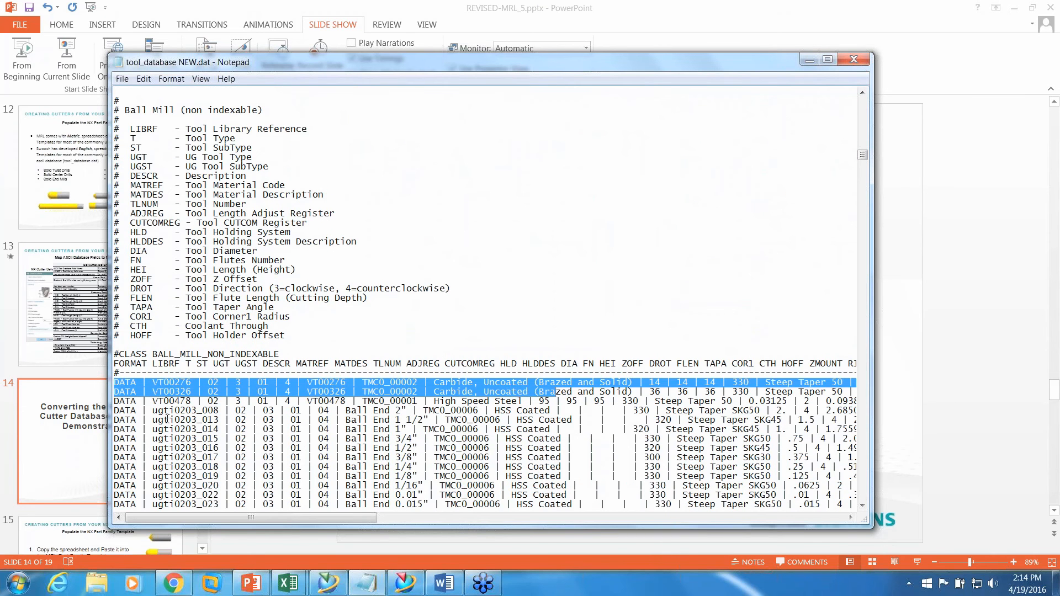
click(116, 383)
drag(115, 382, 855, 401)
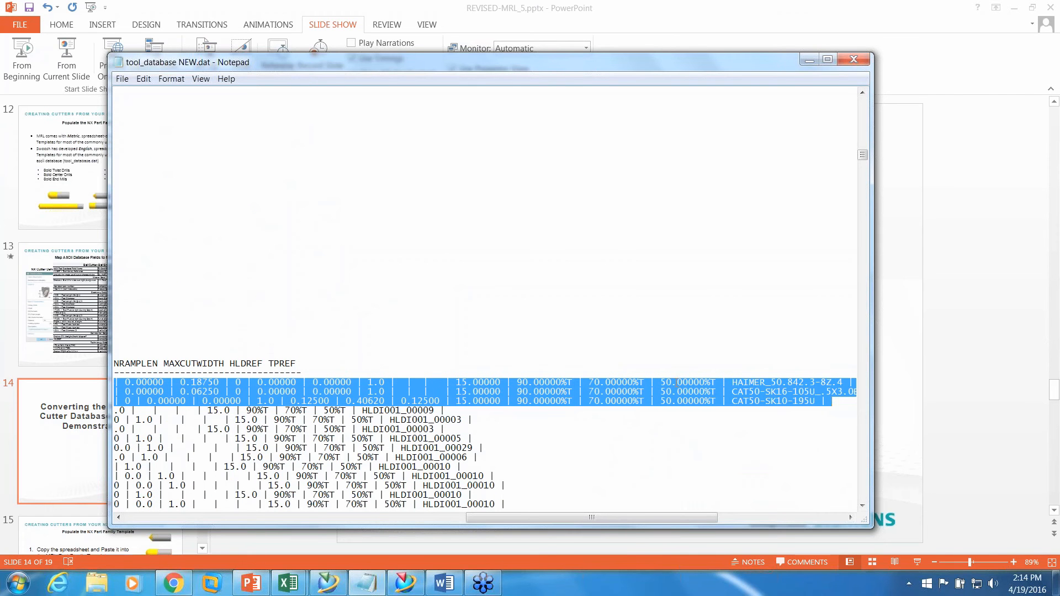
right_click(675, 381)
click(698, 421)
click(288, 583)
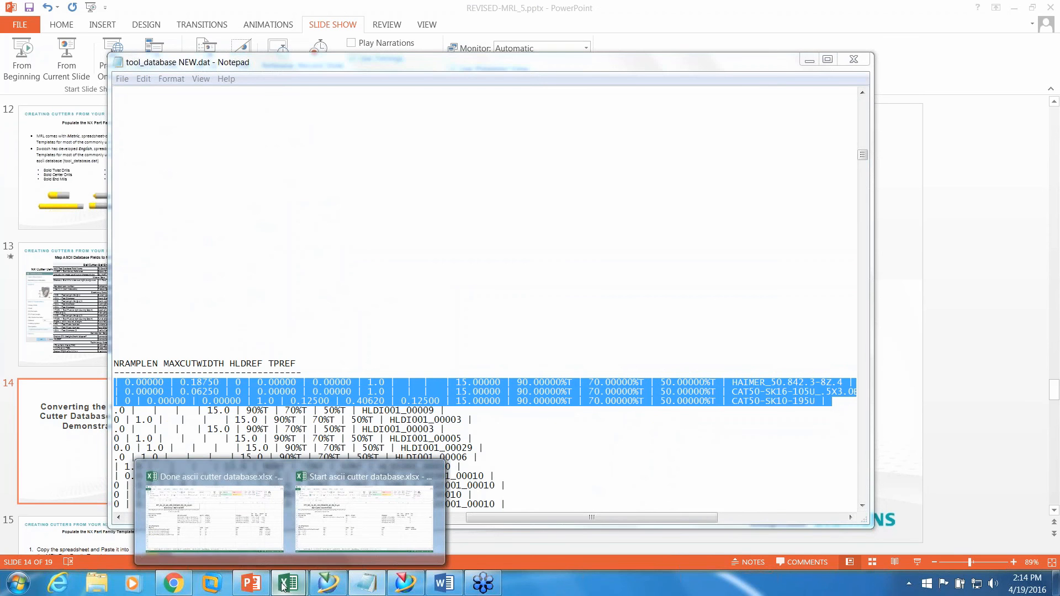
click(314, 502)
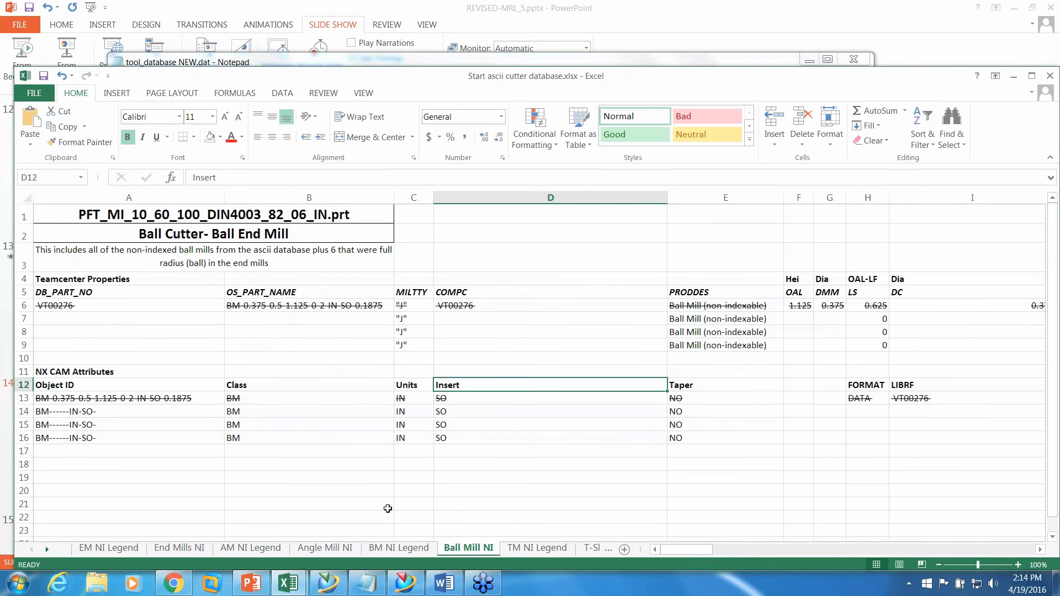
Review the ball mill field mapping and cutter diagram on the BM NI Legend sheet, and return to the Ball Mill NI sheet
click(392, 548)
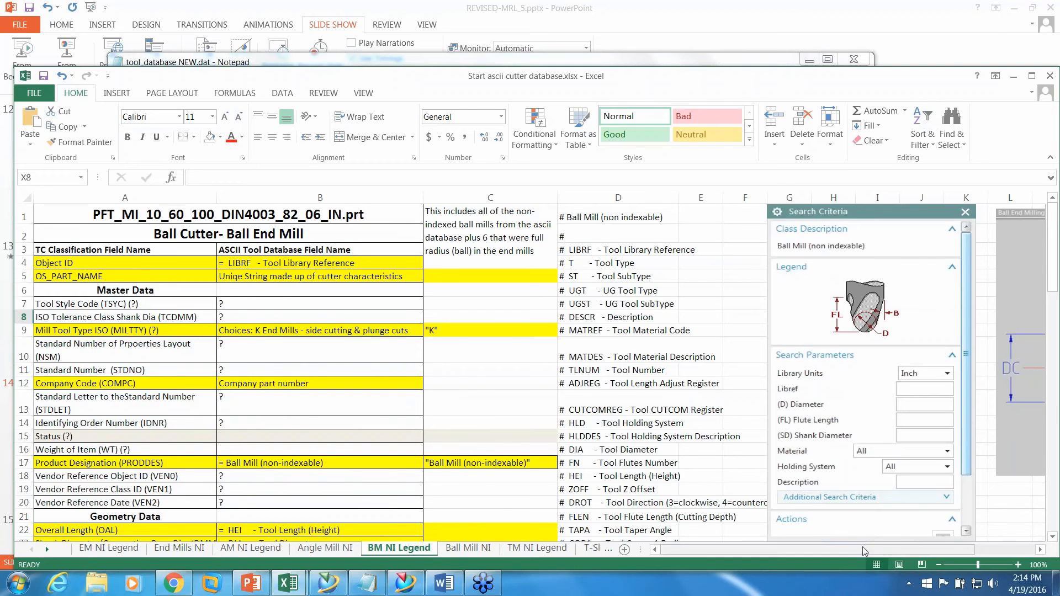
mouse_move(862, 551)
mouse_down()
mouse_move(897, 552)
mouse_move(485, 542)
mouse_move(468, 554)
mouse_up()
click(469, 550)
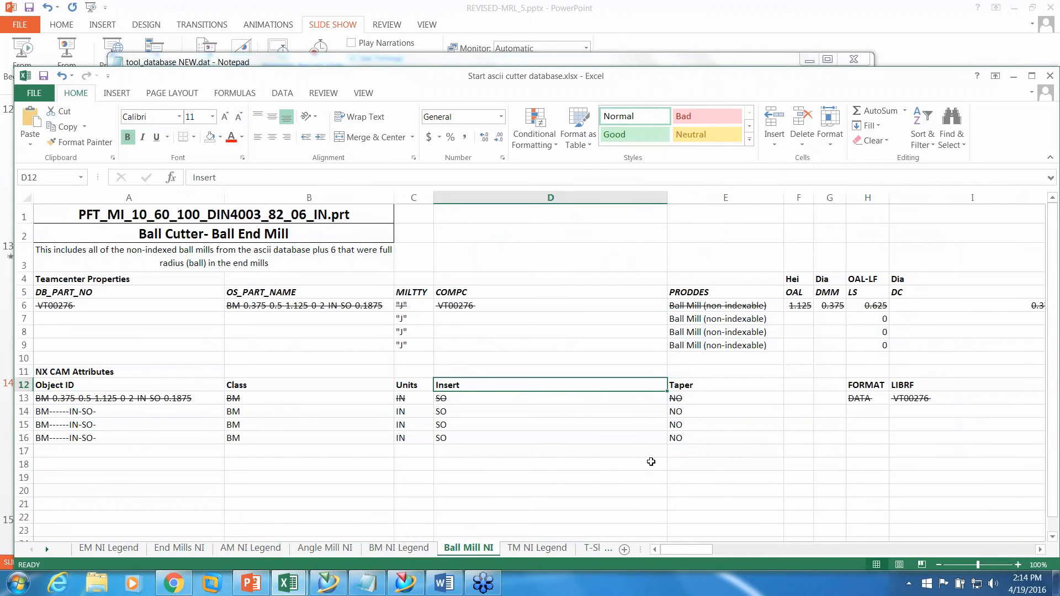
Start a delimited text import of the copied rows at cell H14, with a custom delimiter enabled instead of the space
click(864, 412)
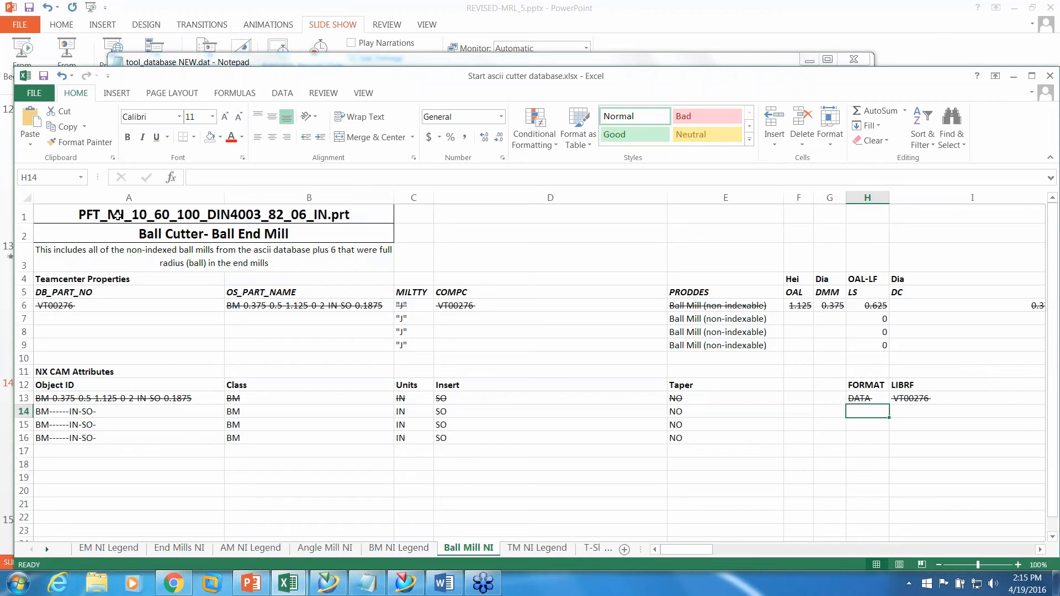
click(31, 145)
click(59, 191)
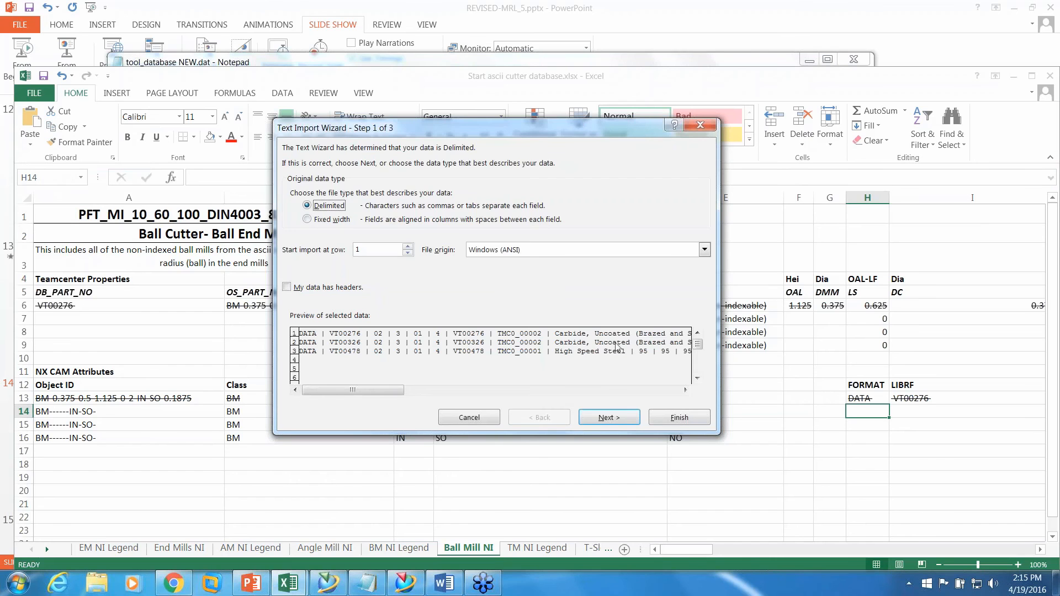
click(609, 417)
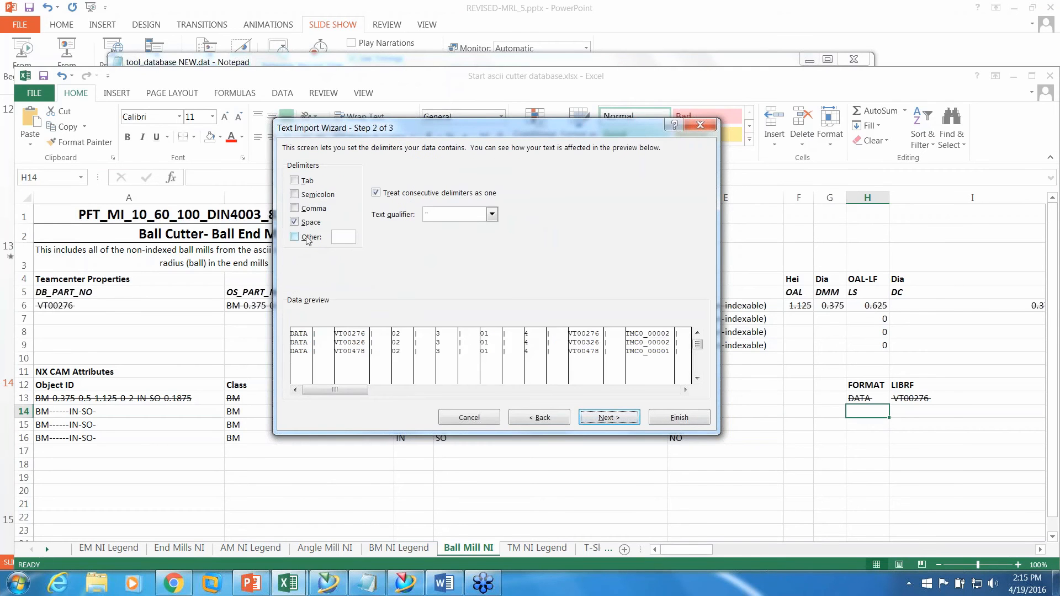
click(294, 222)
click(295, 237)
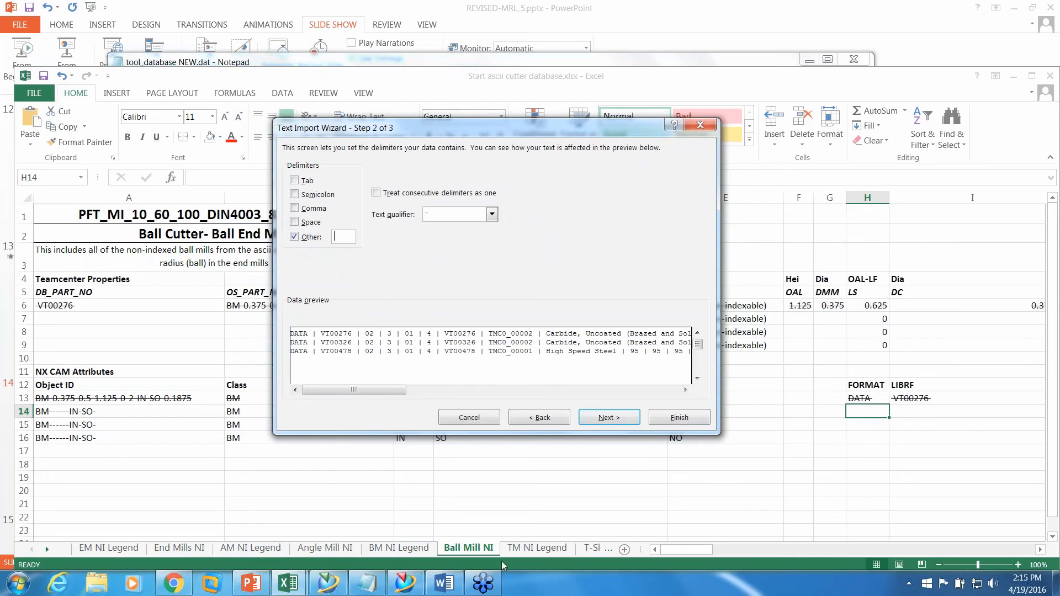
Use the vertical bar copied from the tool database file in Notepad as the custom delimiter, and finish the import
click(375, 589)
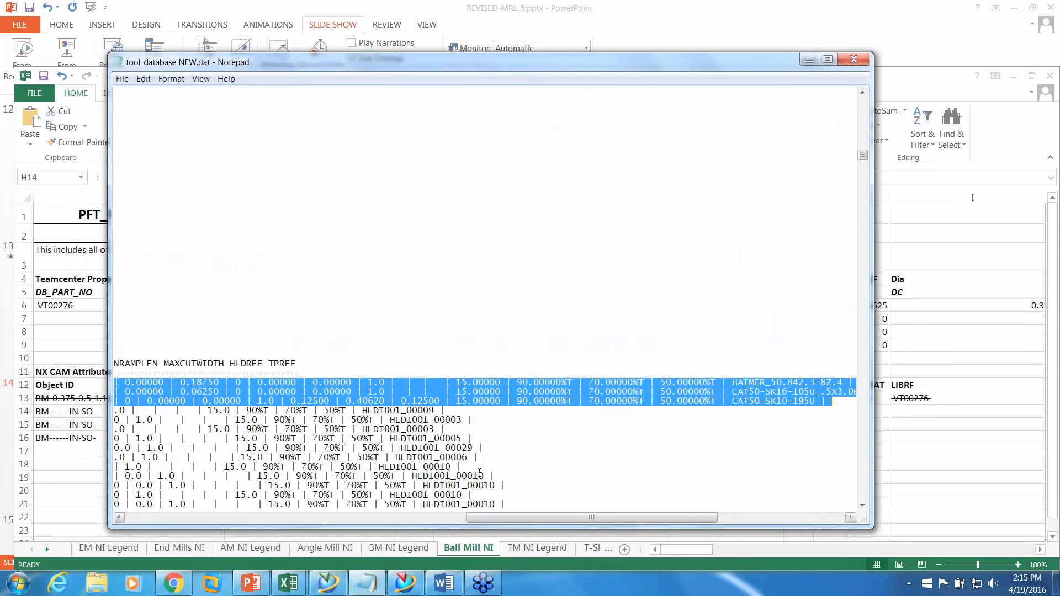
click(468, 420)
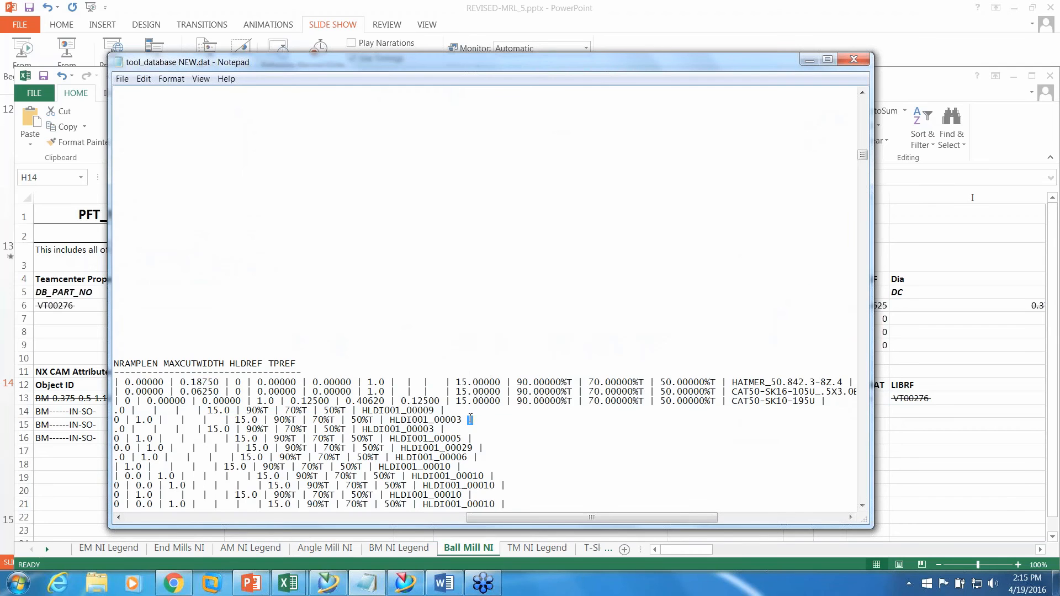
right_click(470, 419)
click(500, 291)
click(809, 59)
right_click(339, 236)
click(380, 279)
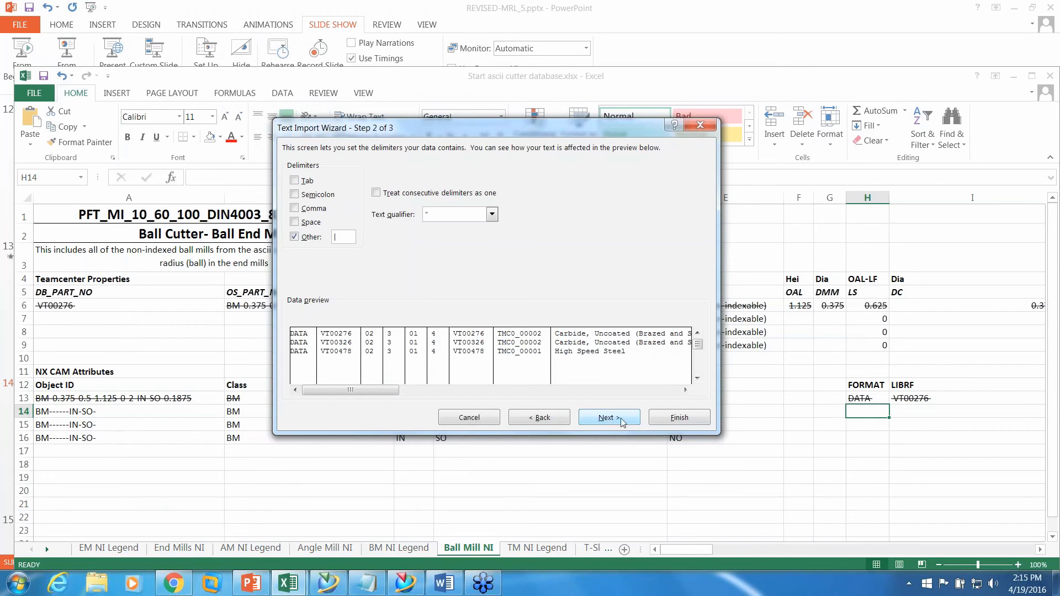
click(679, 417)
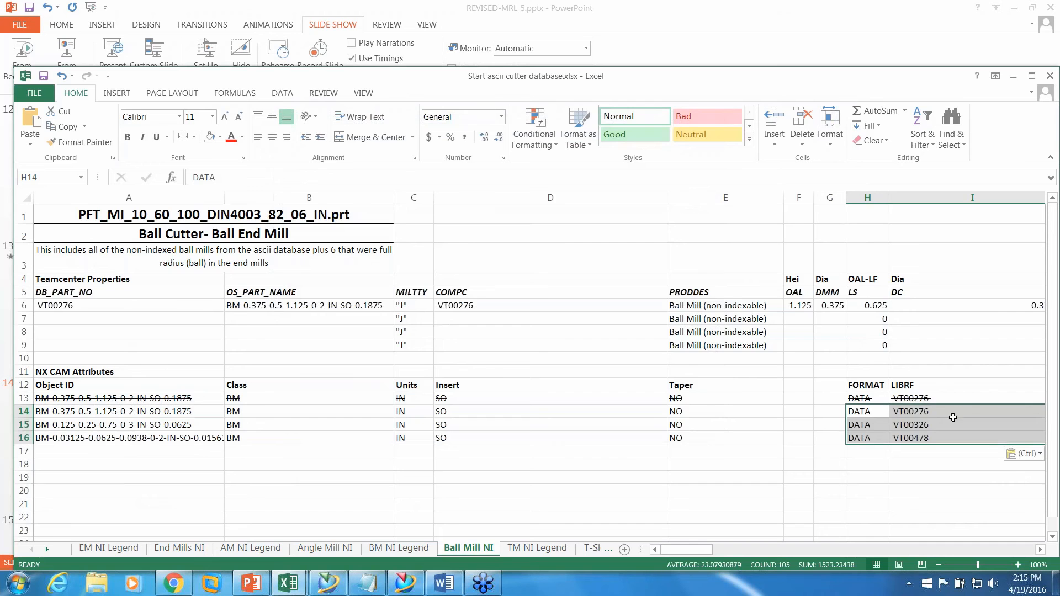
Copy the Object IDs in A14:A16 and paste them as values into the OS_PART_NAME column starting at B7
click(1040, 549)
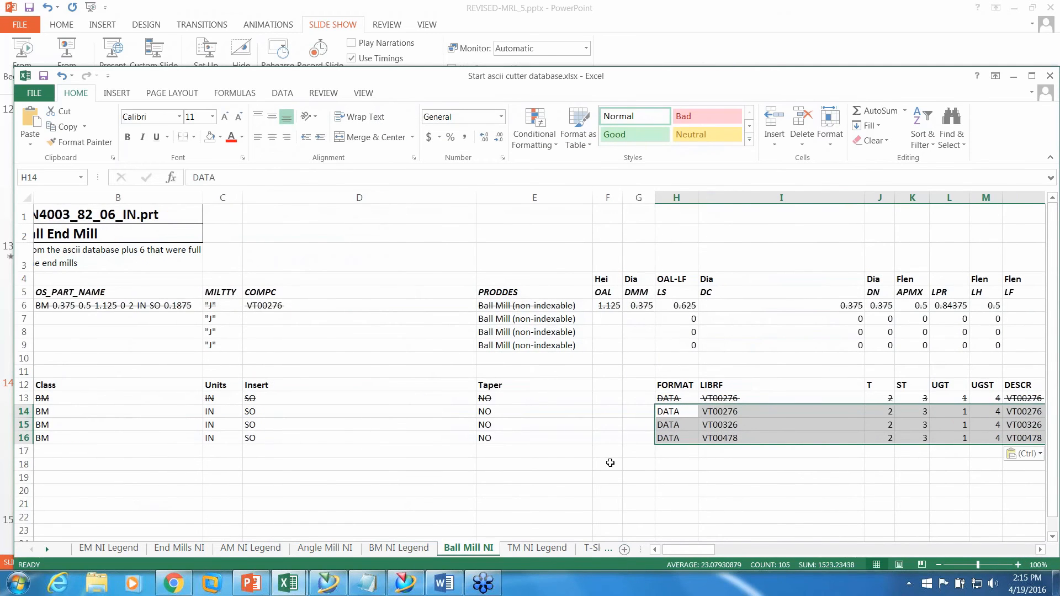
click(655, 549)
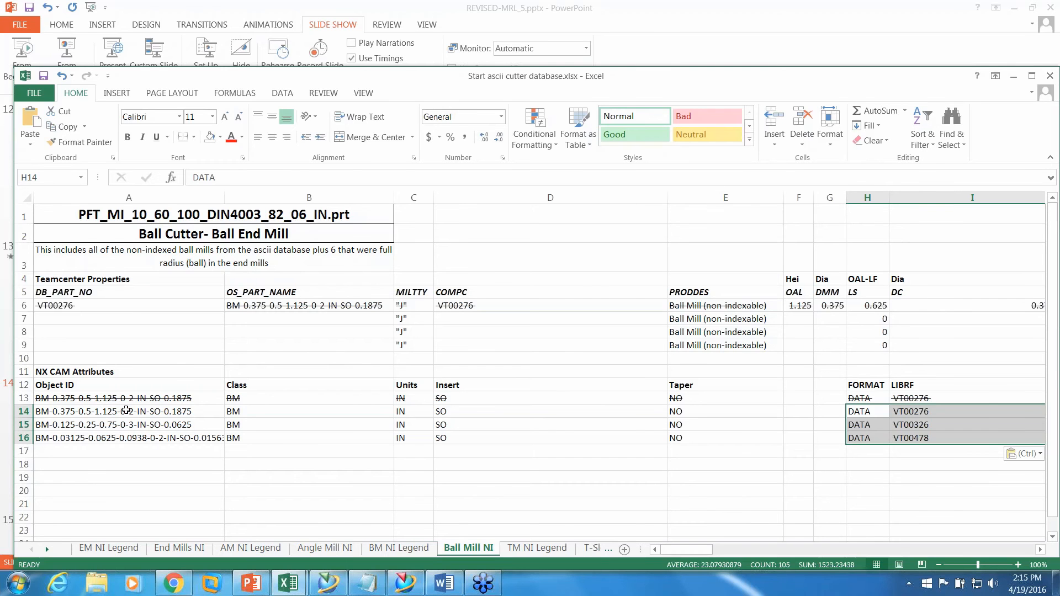
drag(92, 413, 89, 439)
right_click(90, 442)
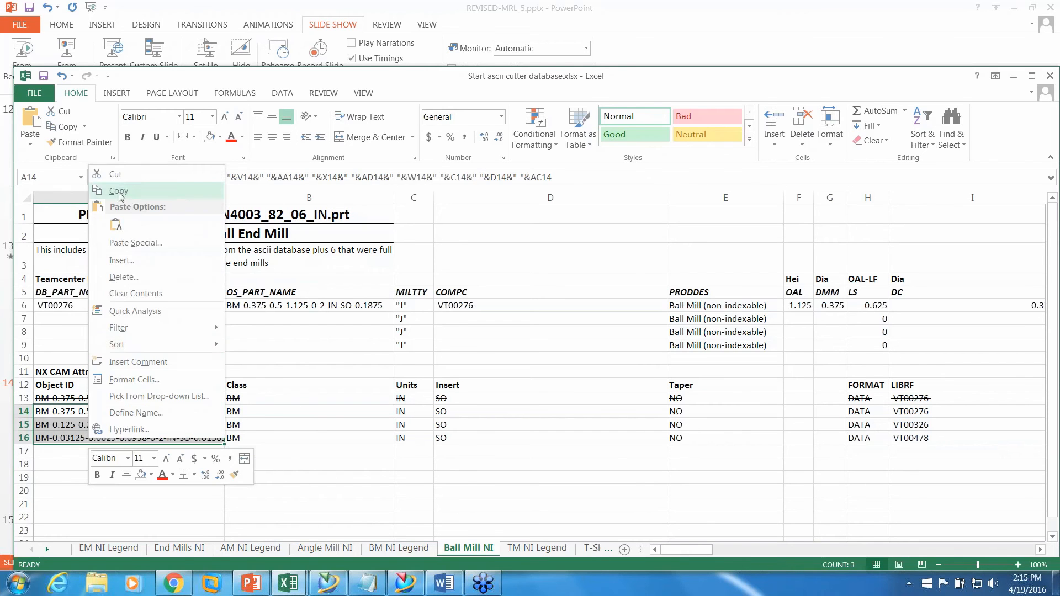
click(119, 191)
right_click(251, 319)
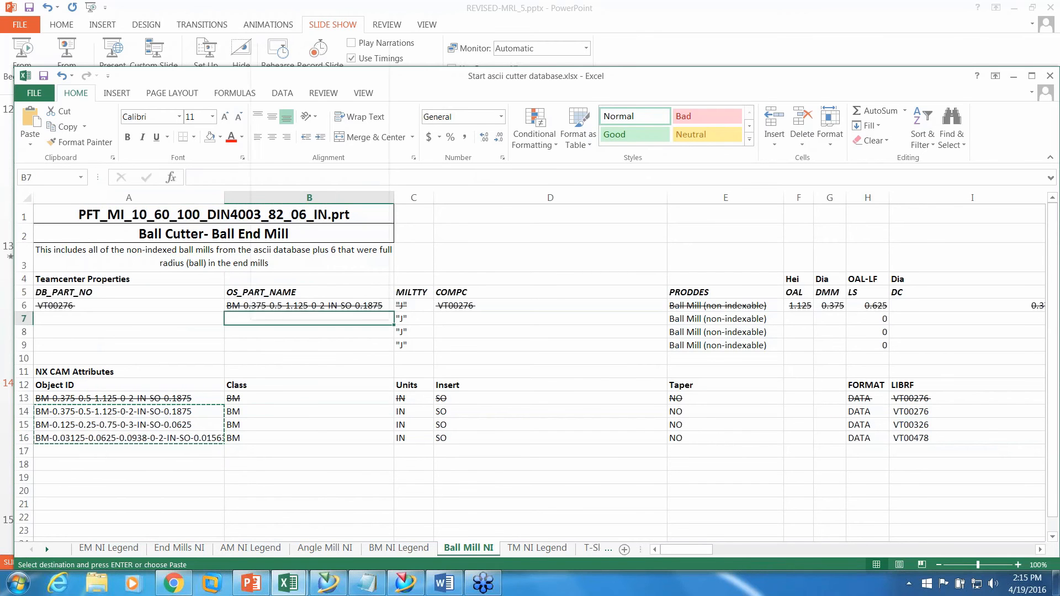
mouse_move(298, 130)
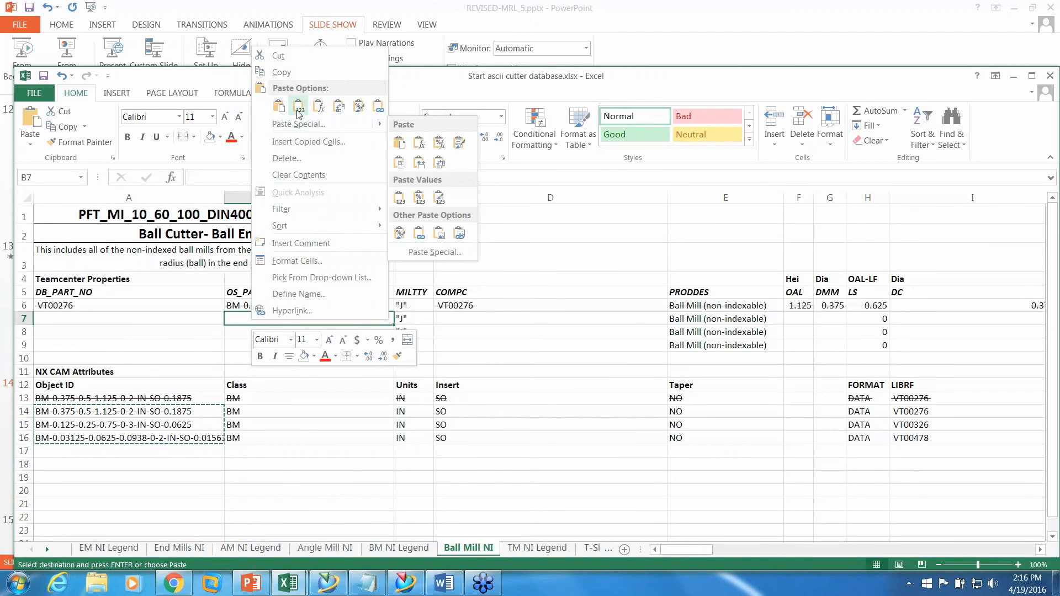
click(299, 106)
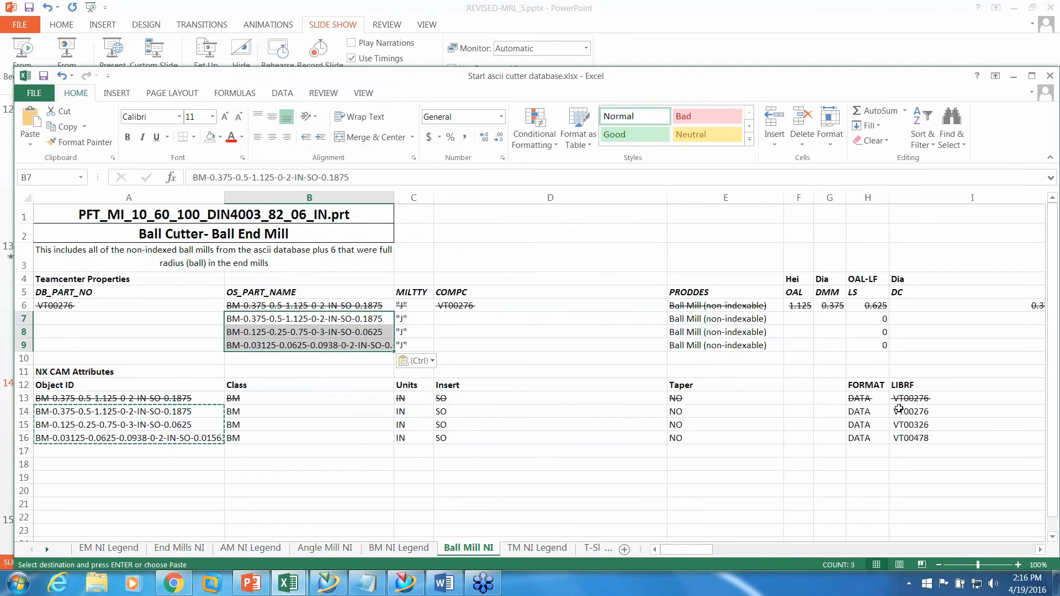
Copy the LIBRF values in I14:I16 and paste them into the COMPC column starting at D7
click(1041, 551)
click(1040, 551)
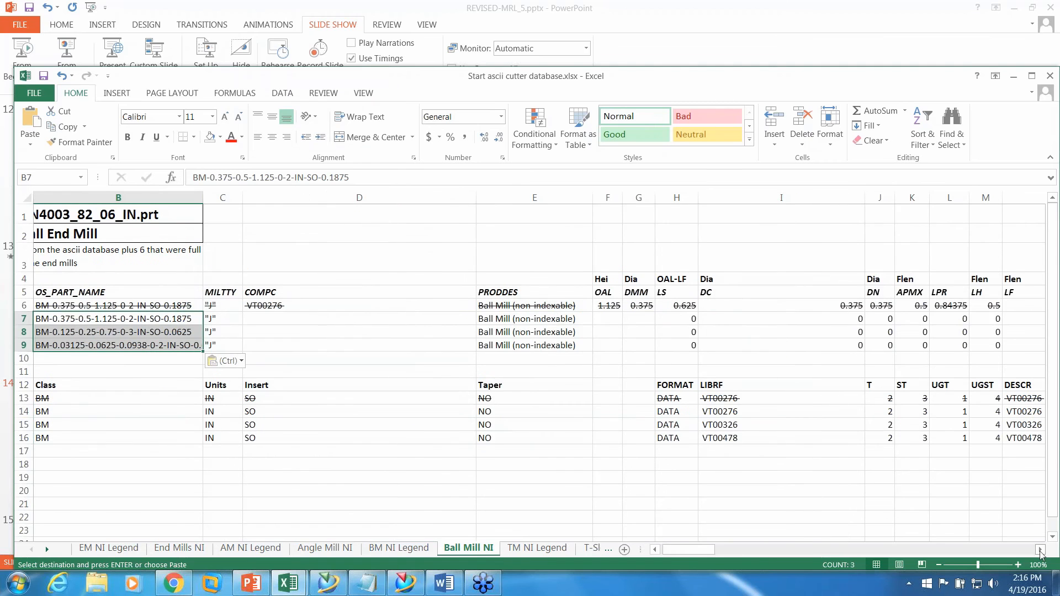
drag(717, 411, 718, 436)
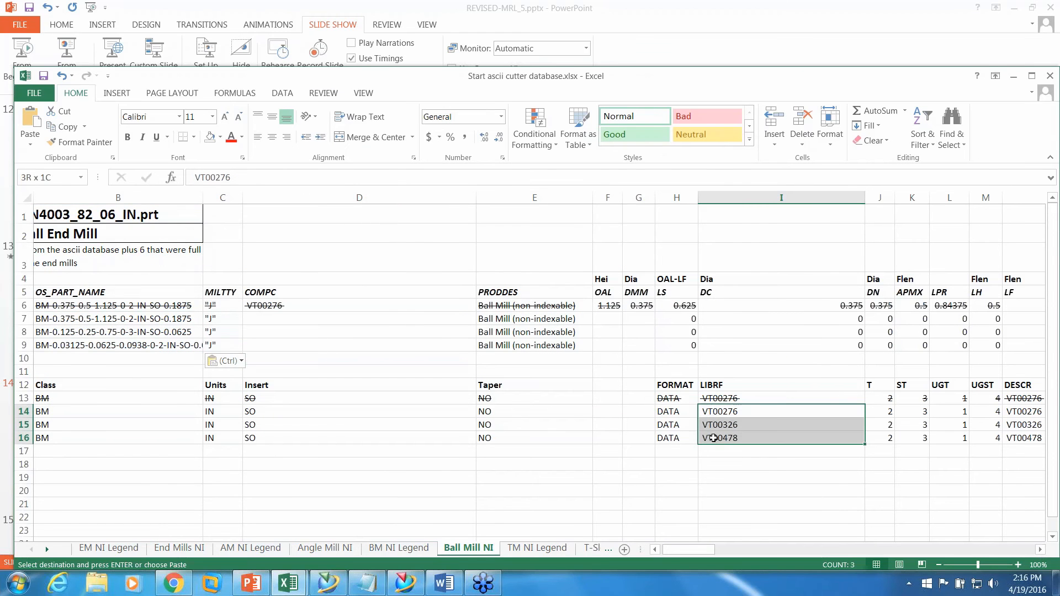
right_click(717, 434)
click(744, 191)
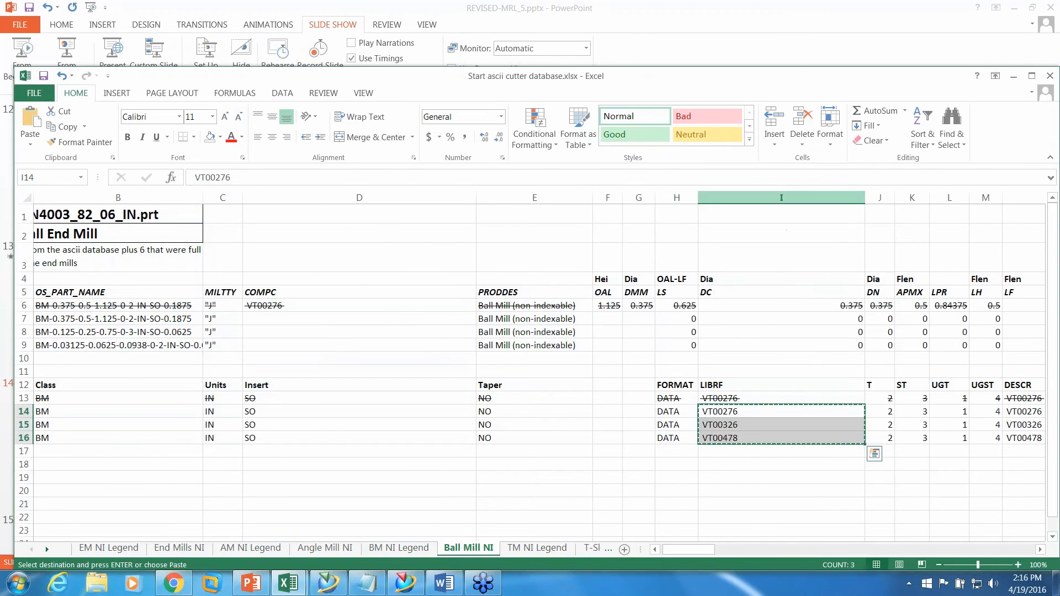
click(267, 319)
right_click(267, 320)
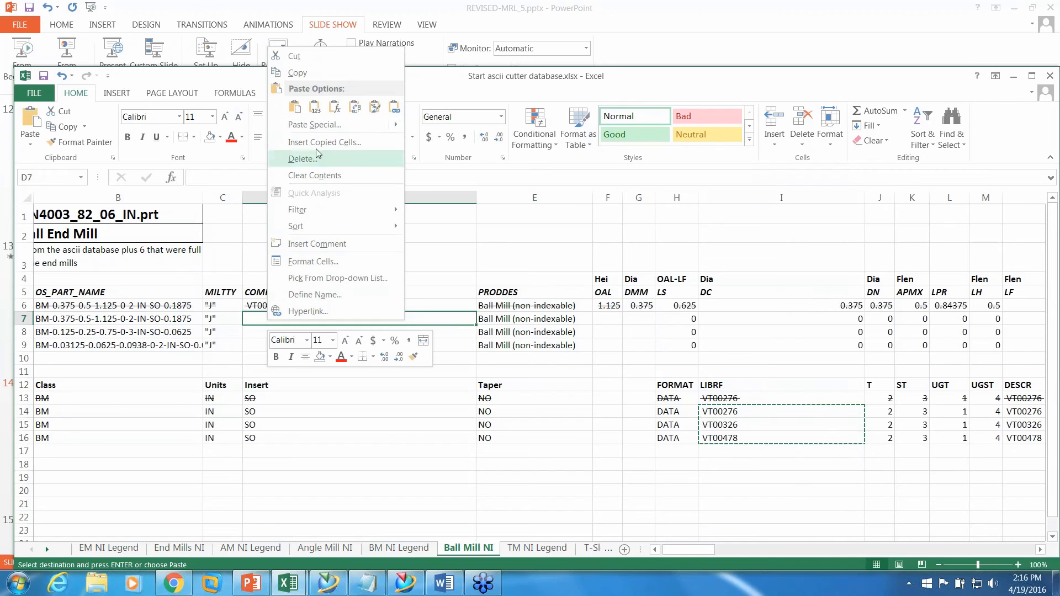
click(295, 108)
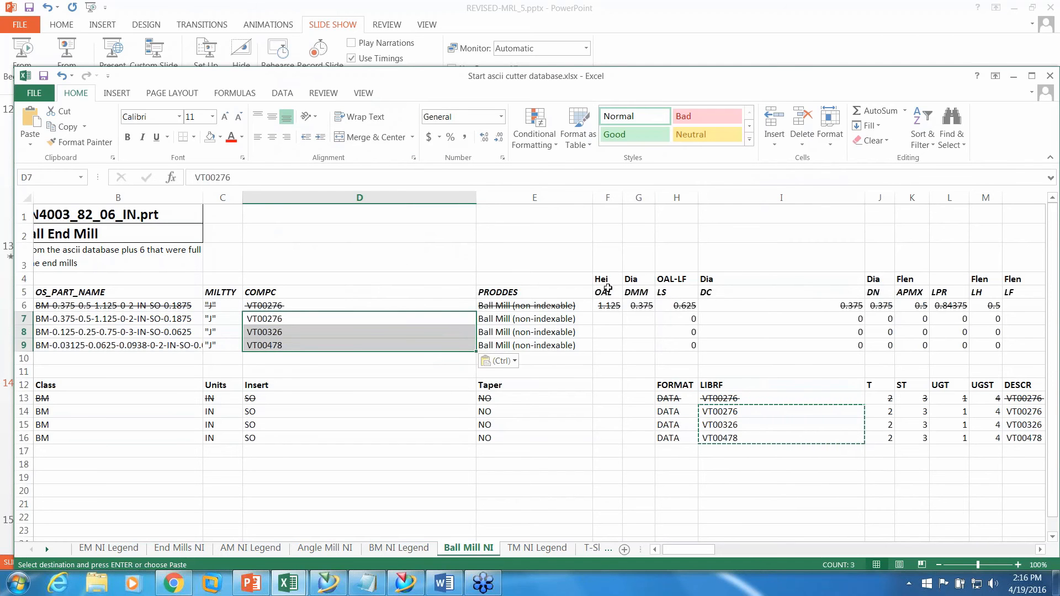
Copy the HEI values in X14:X16 and paste them into the OAL column starting at F7
click(1040, 549)
click(1040, 551)
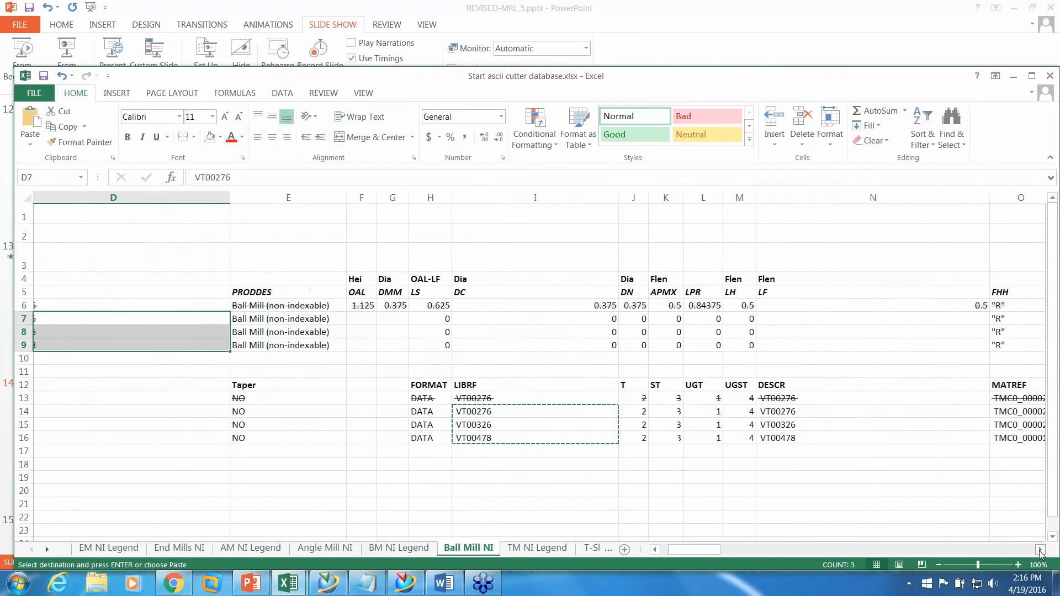
click(1040, 551)
click(1040, 550)
click(1040, 551)
click(1040, 551)
click(1040, 551)
click(1040, 551)
click(1040, 551)
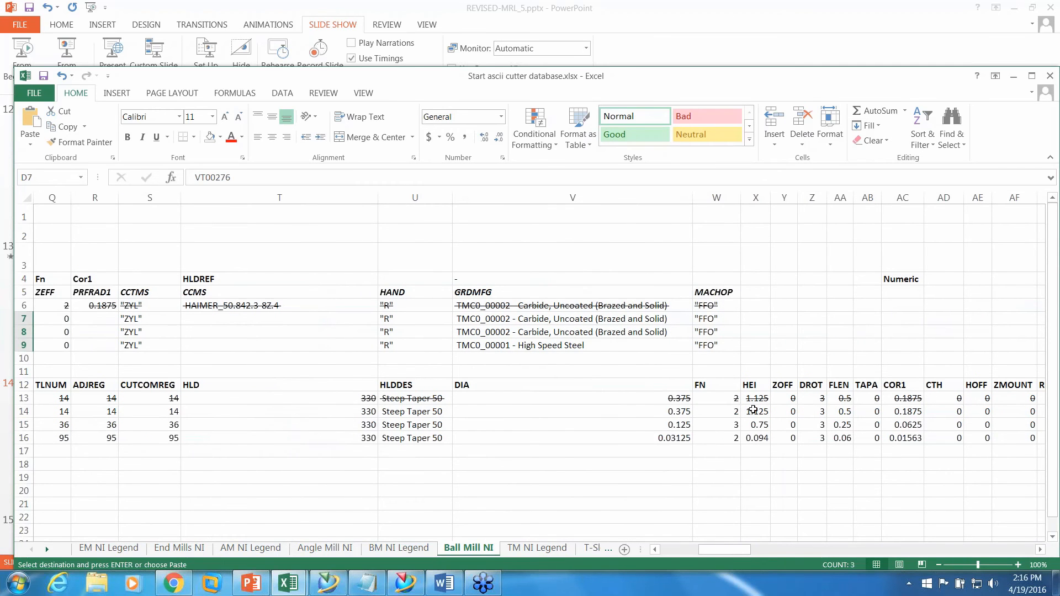
drag(753, 412, 754, 439)
key(ctrl+c)
right_click(755, 439)
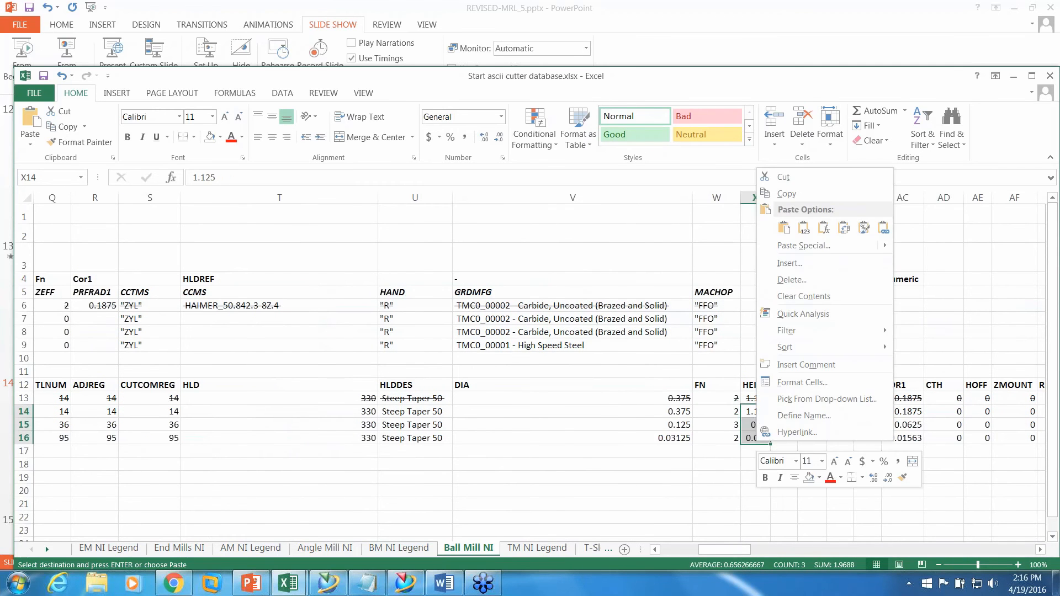
click(786, 194)
click(784, 197)
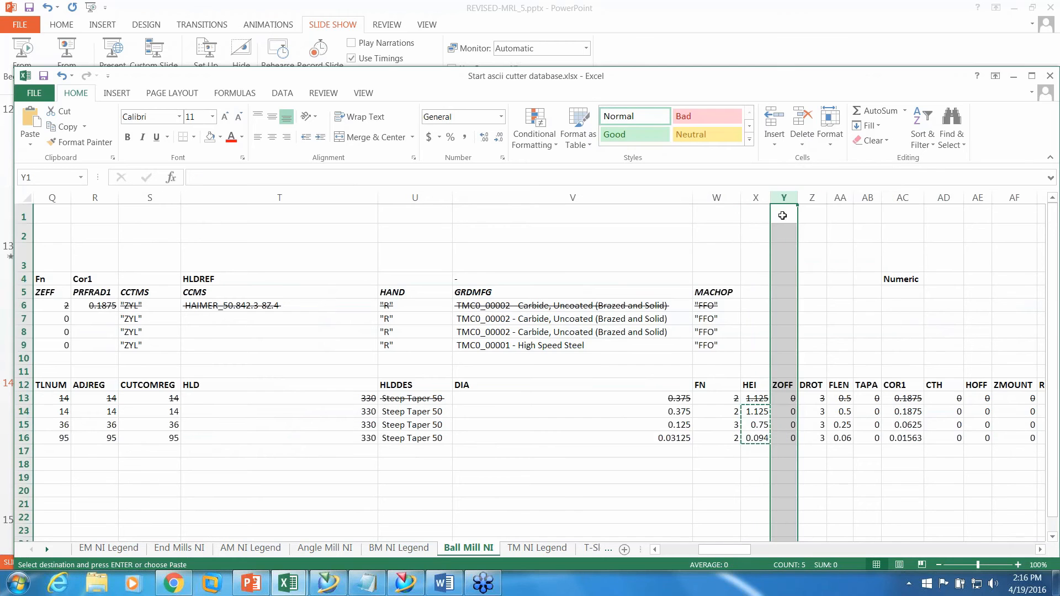
click(768, 260)
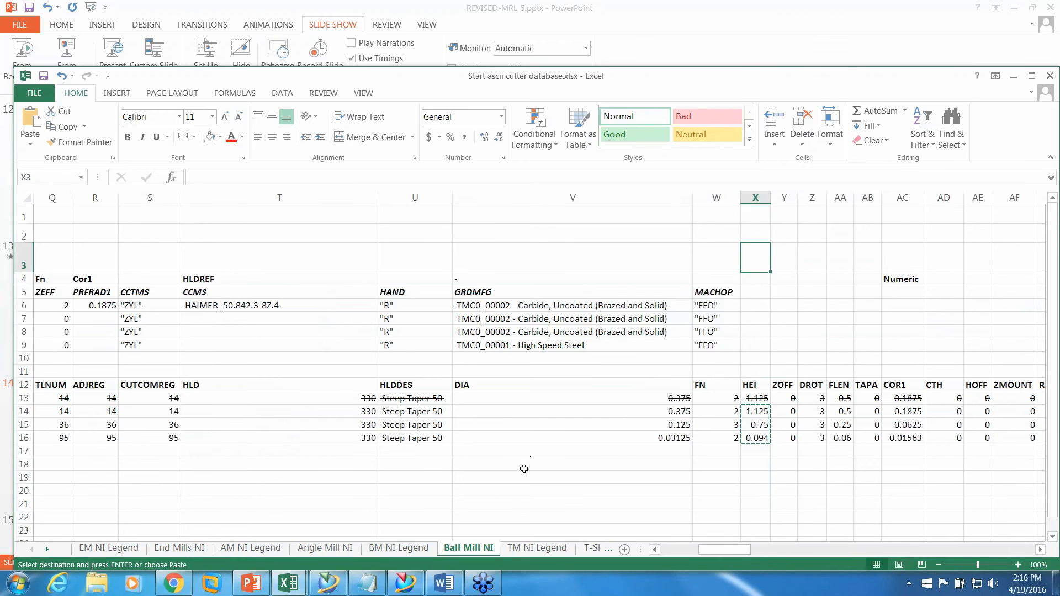
drag(739, 550, 708, 552)
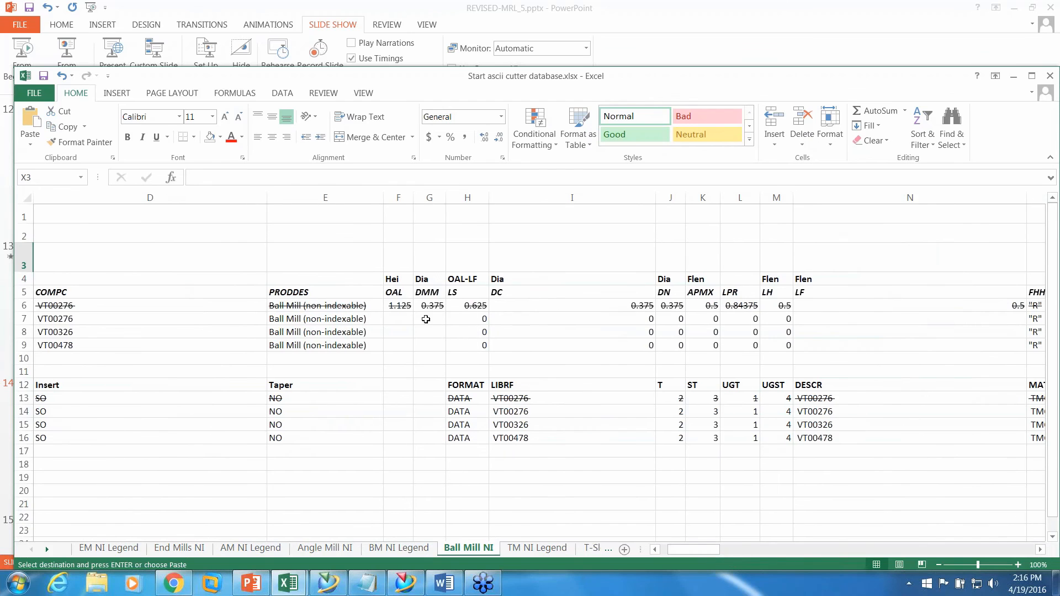
click(395, 317)
right_click(395, 318)
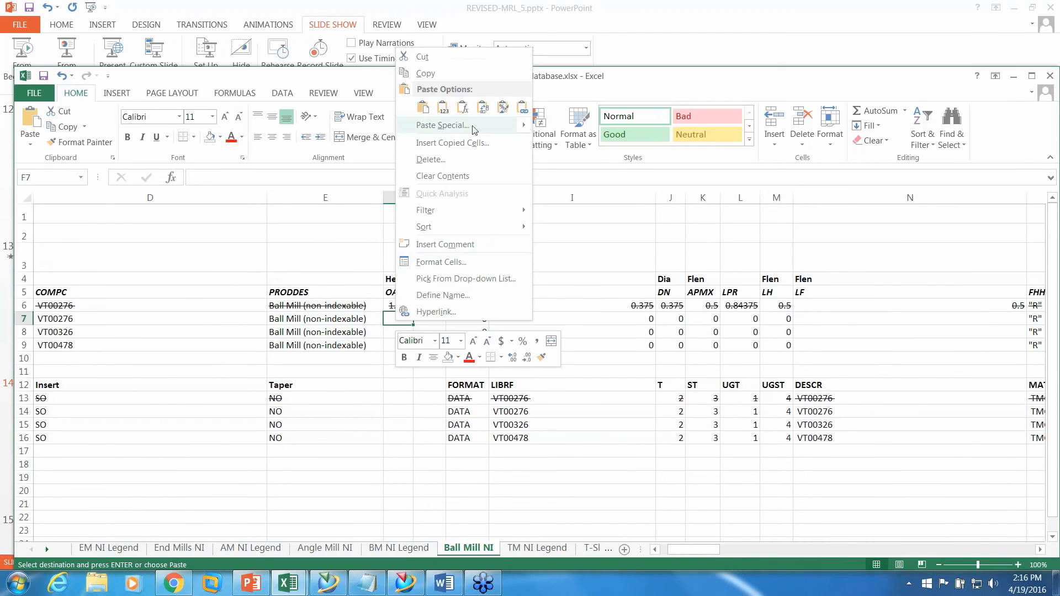
click(422, 108)
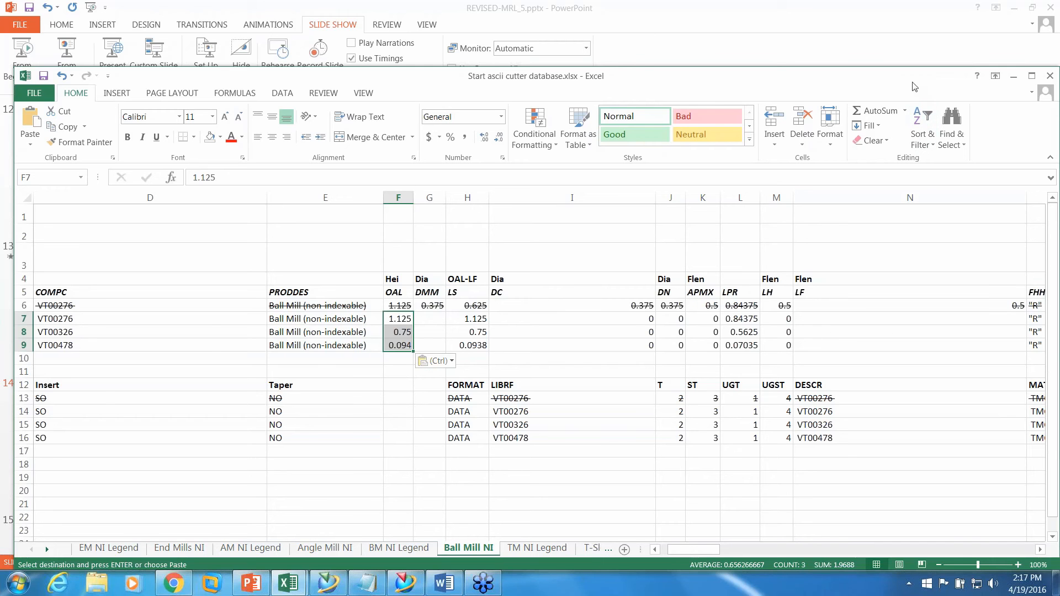
Minimize the workbook and advance the PowerPoint presentation to slide 15, about populating the NX part family template
drag(907, 83, 892, 77)
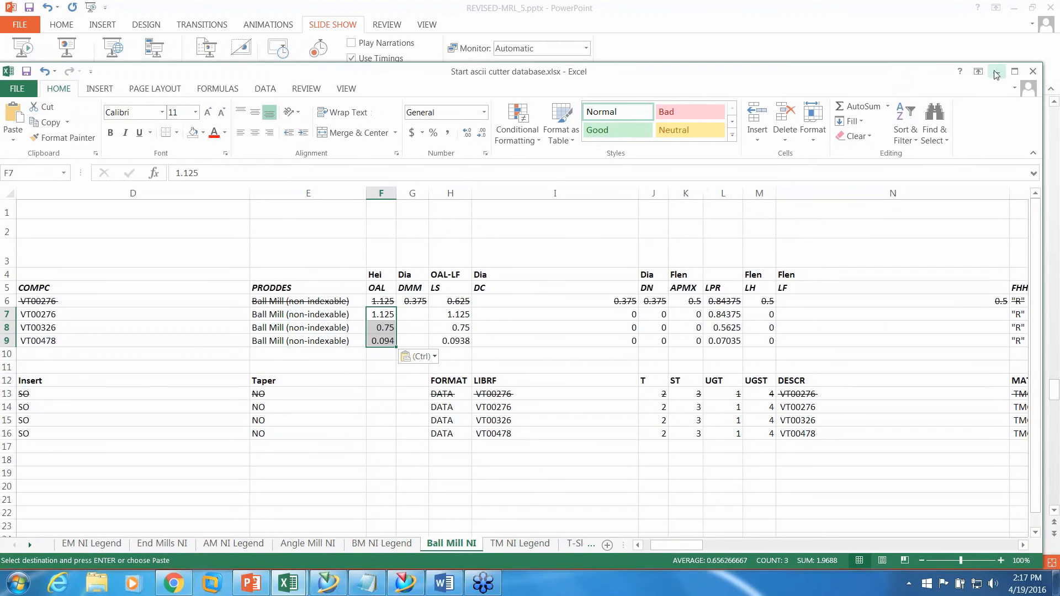
click(996, 75)
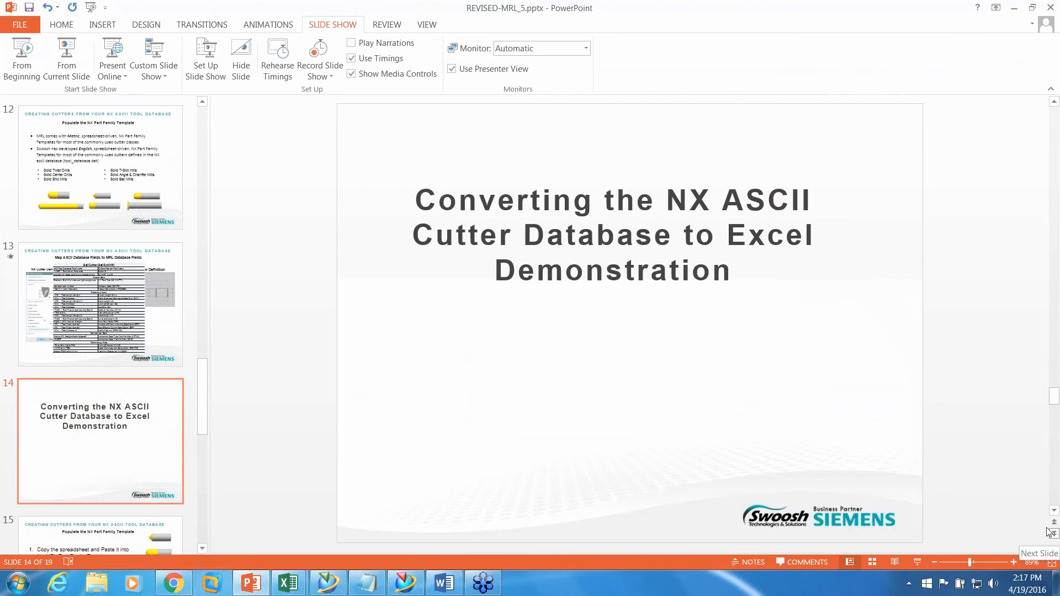
click(1051, 533)
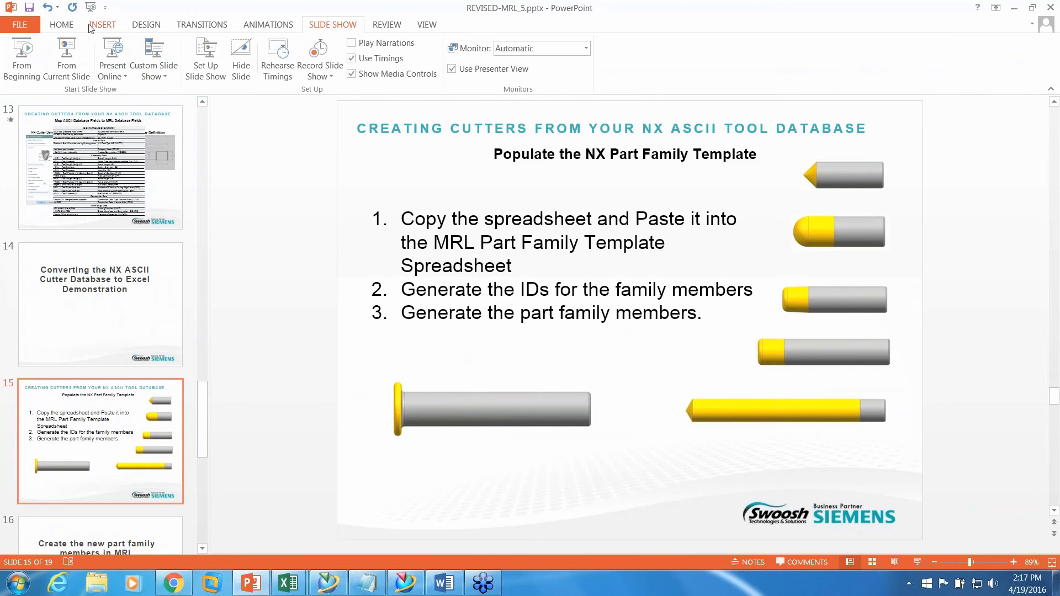
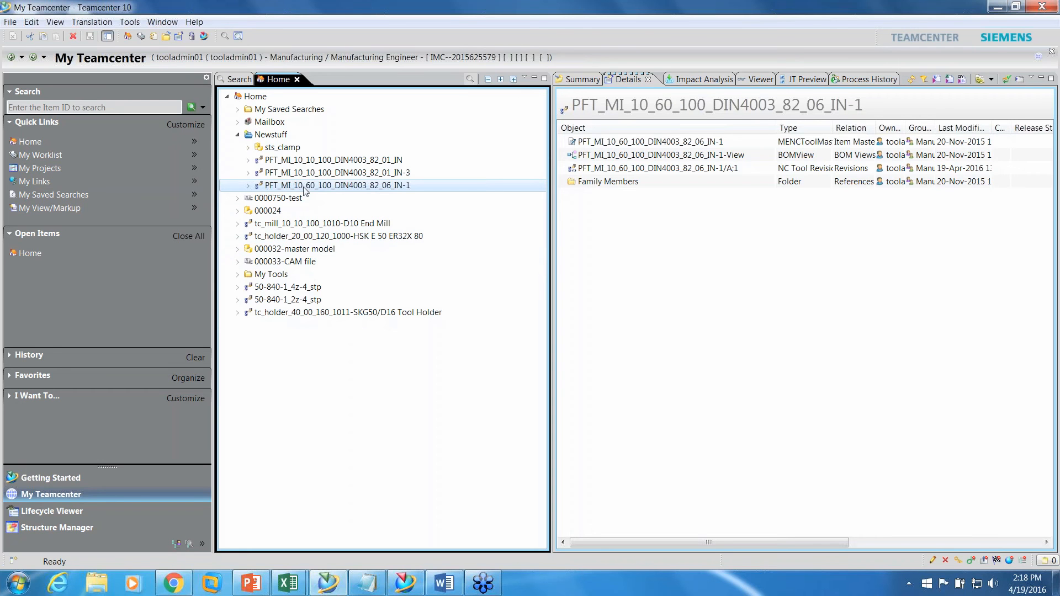
Open the ball mill template PFT_MI_10_60_100_DIN4003_82_06_IN-1 from Teamcenter in NX and start the Part Families command
click(204, 36)
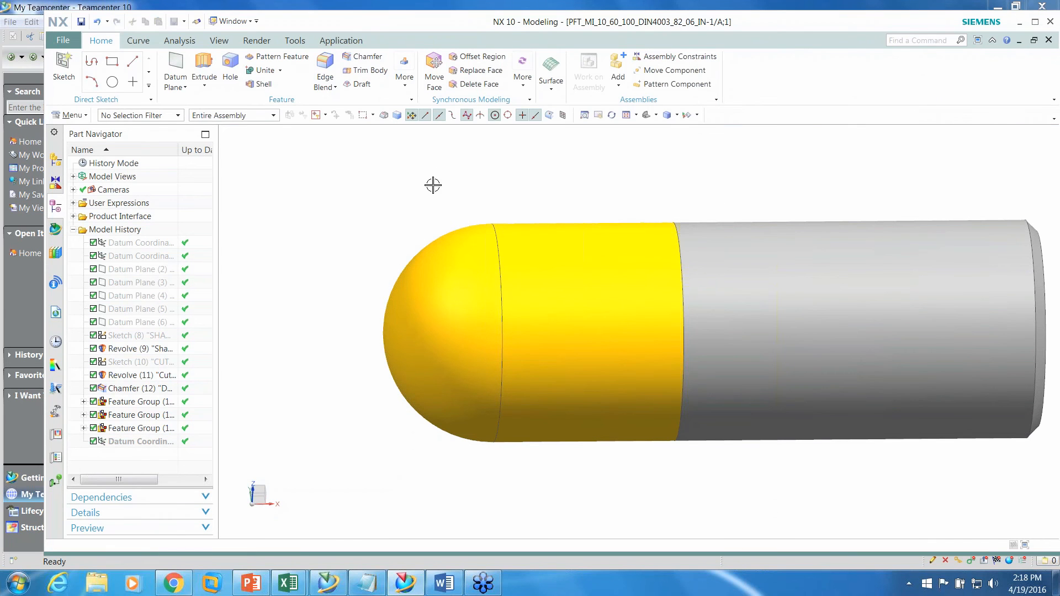
click(295, 44)
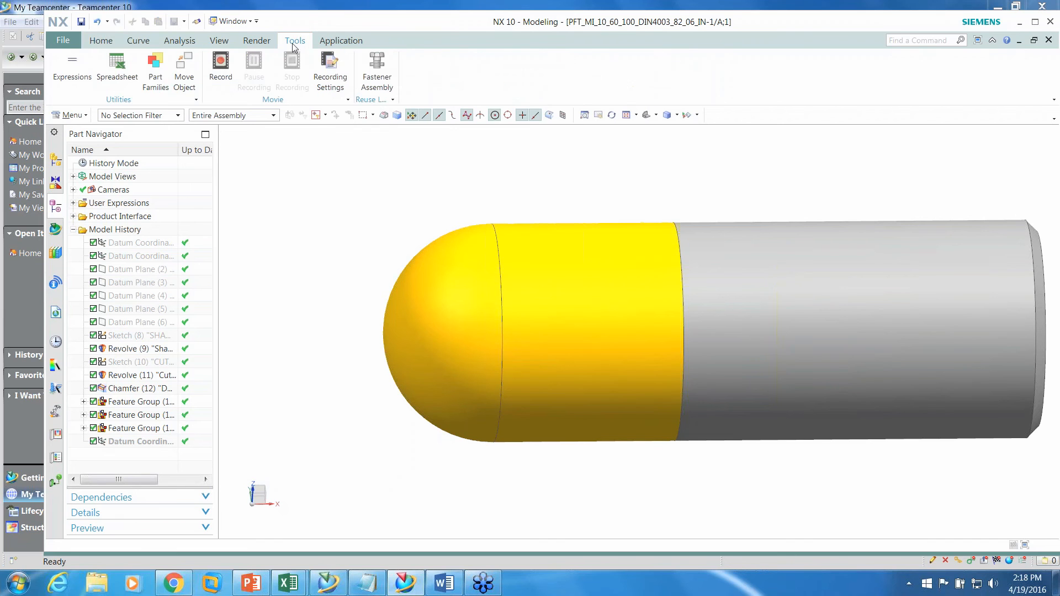
click(157, 61)
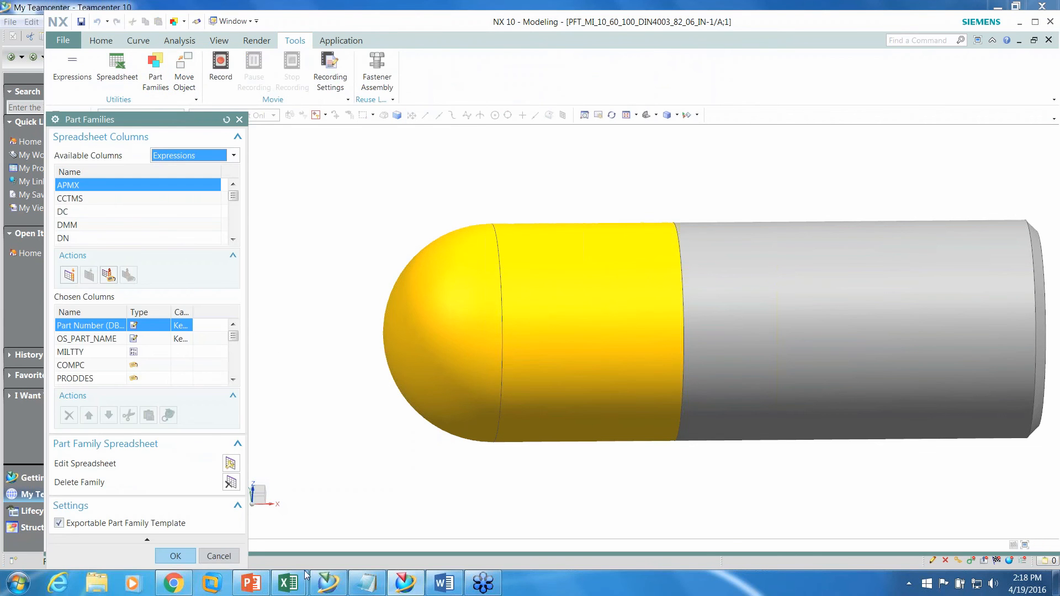
Switch to the Done ascii cutter database workbook in Excel, copy the cutter property rows A7:W9, and minimize the workbook
mouse_move(292, 580)
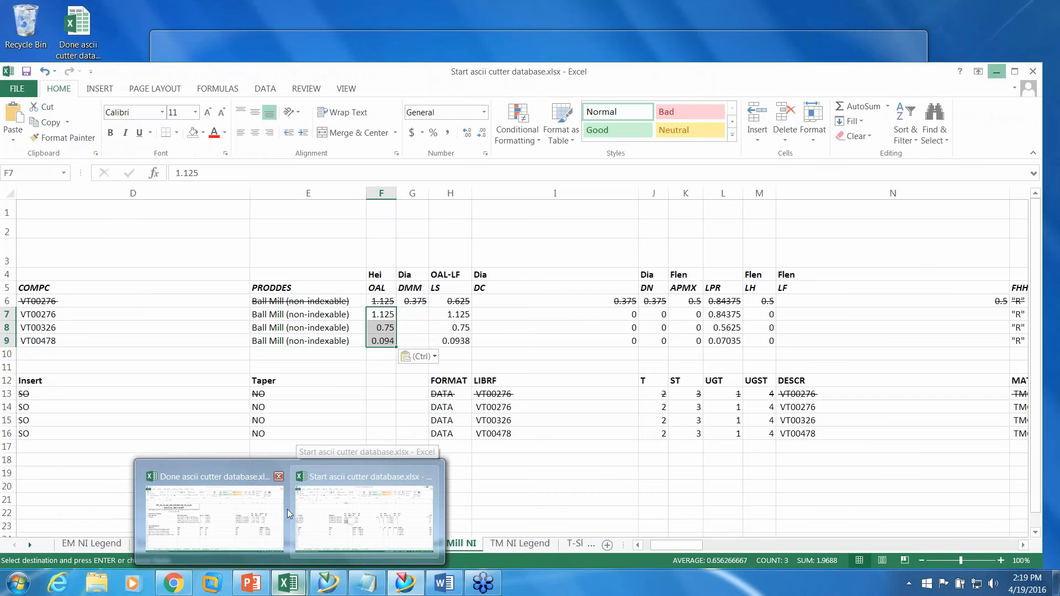
click(279, 513)
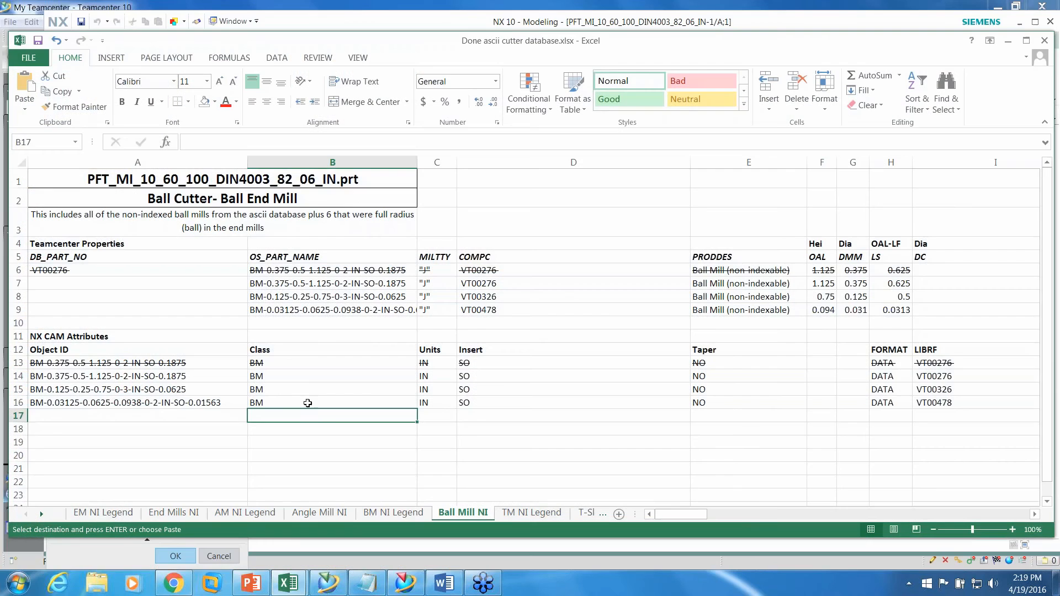
click(1033, 514)
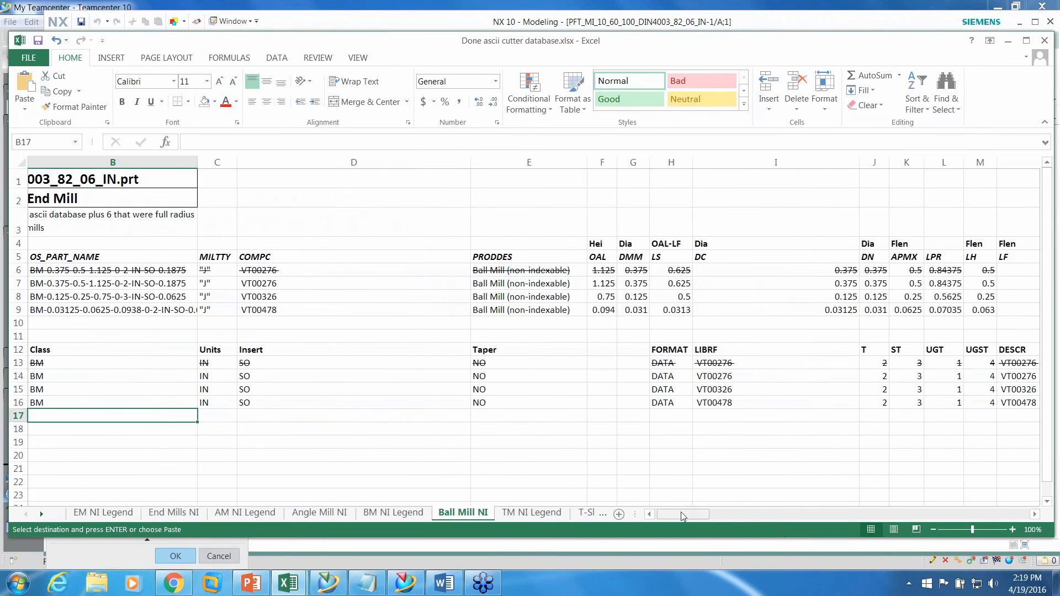
drag(684, 515, 654, 515)
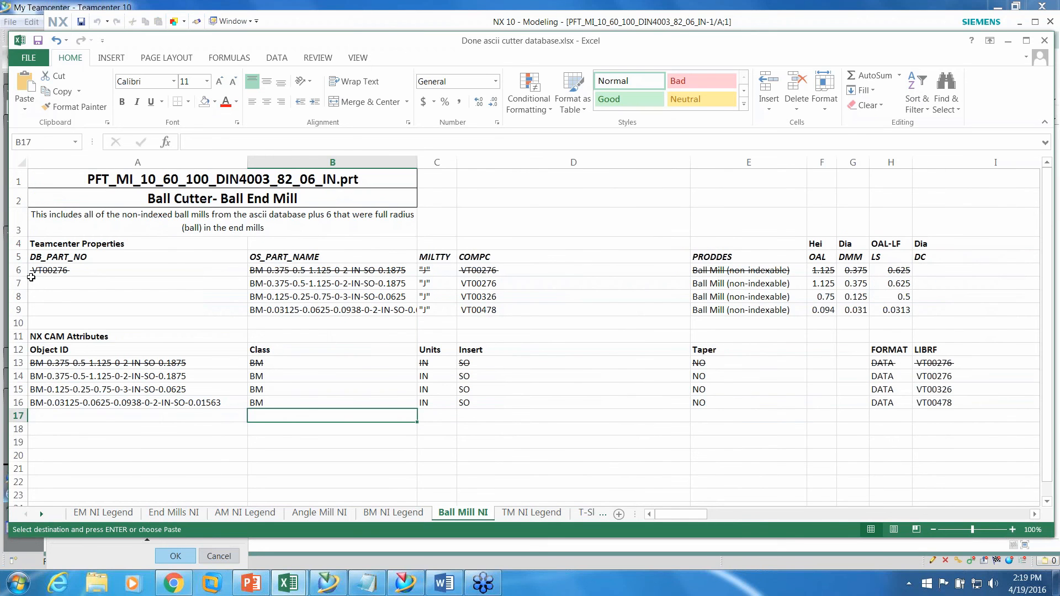
drag(34, 282, 284, 312)
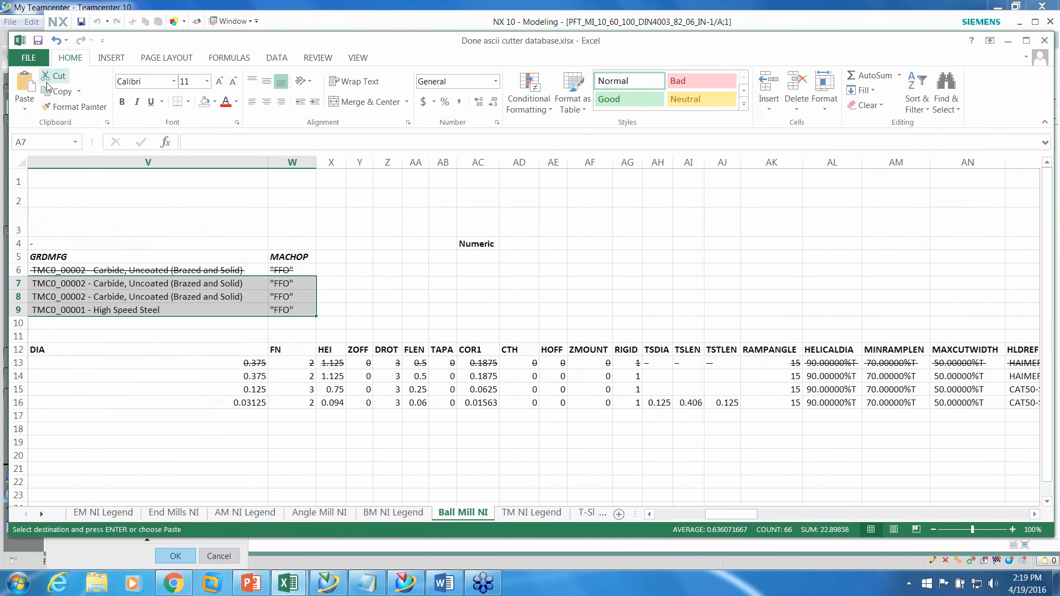
click(57, 92)
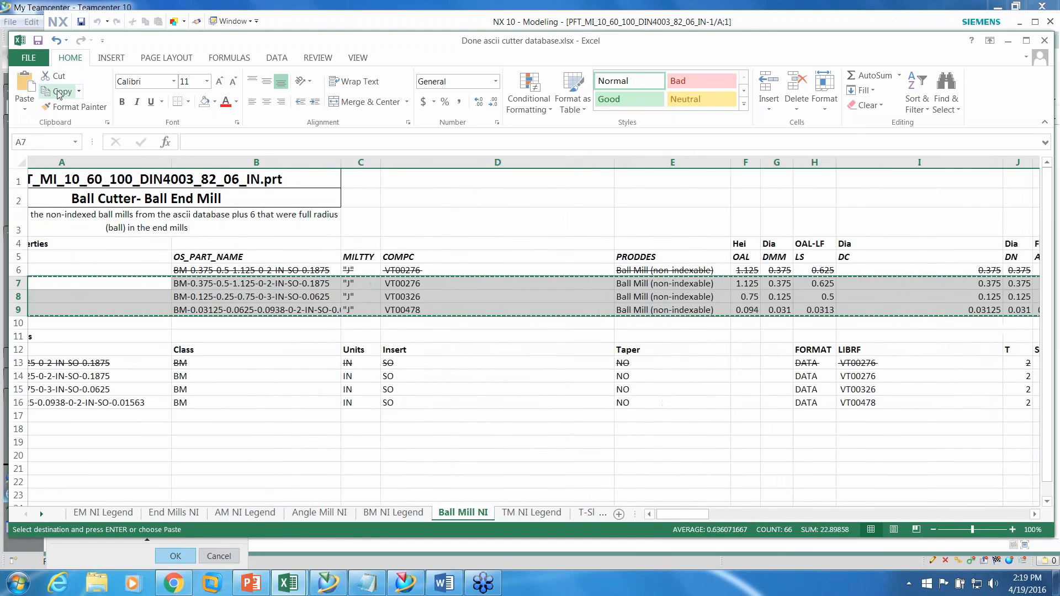
click(1007, 40)
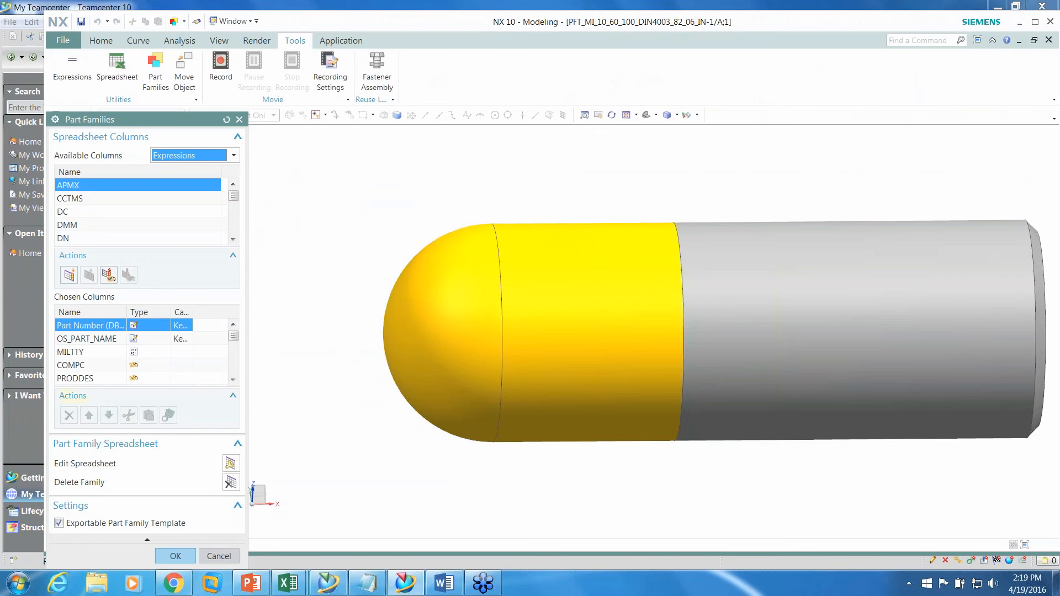
Open the part family spreadsheet for editing and paste the copied cutter rows starting at cell A8
click(230, 463)
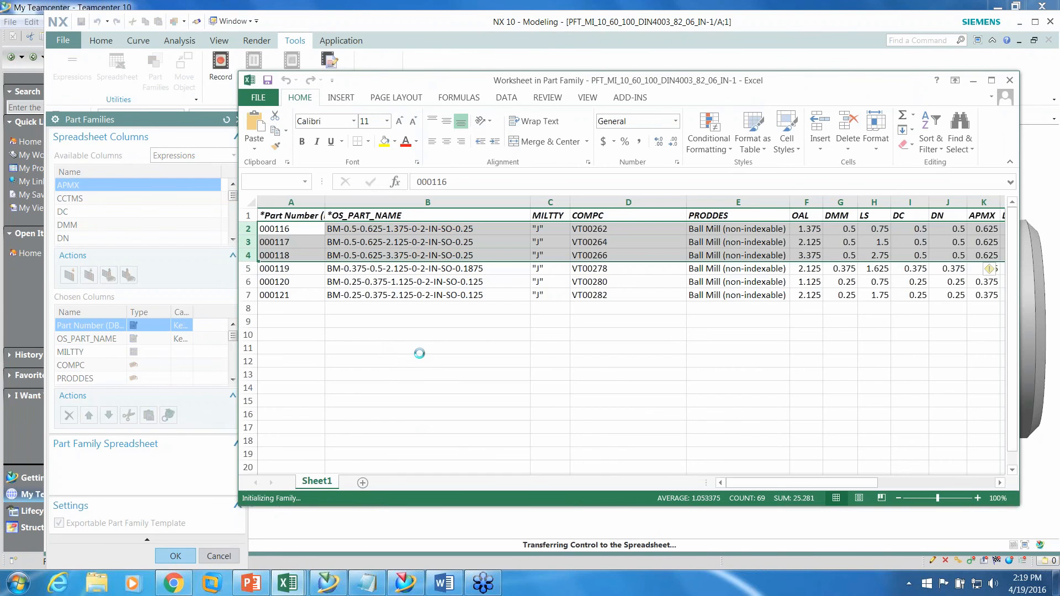
click(419, 354)
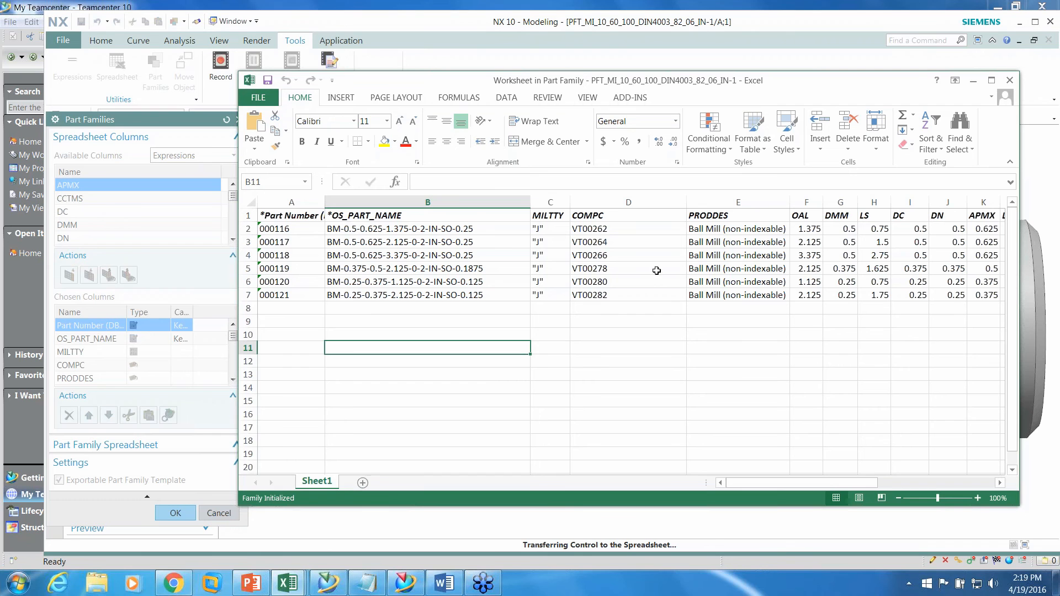
click(268, 311)
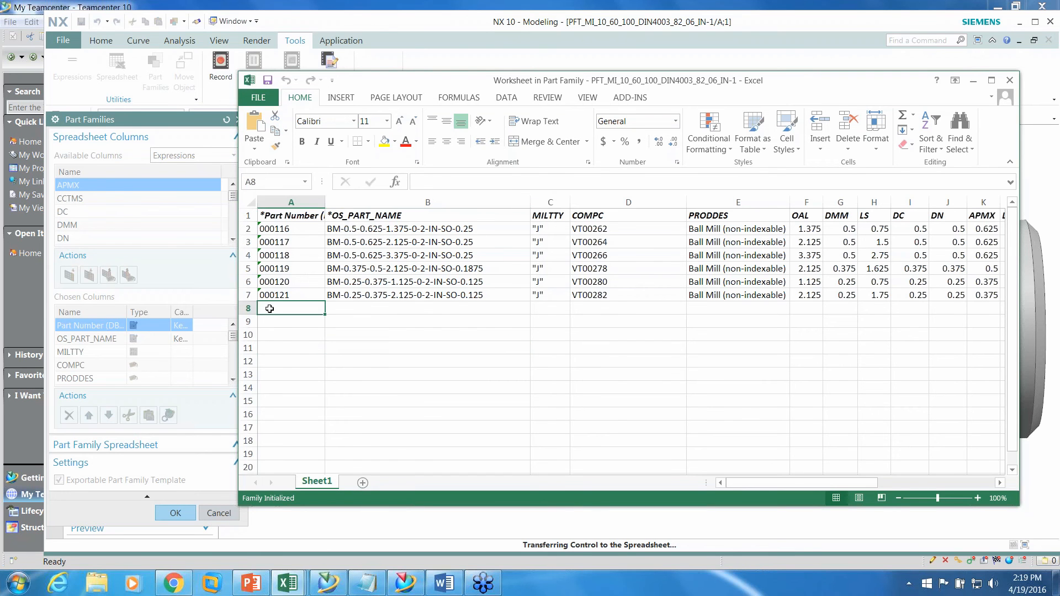
click(254, 147)
click(292, 181)
click(522, 388)
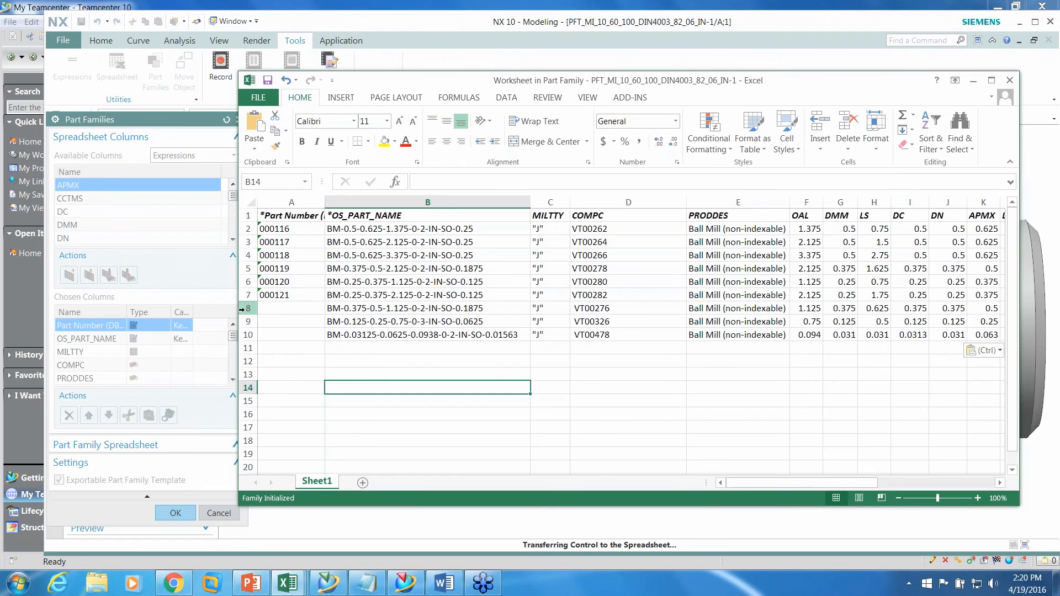
Assign part numbers and attributes to the new family members in rows 8 to 10
drag(243, 308, 245, 335)
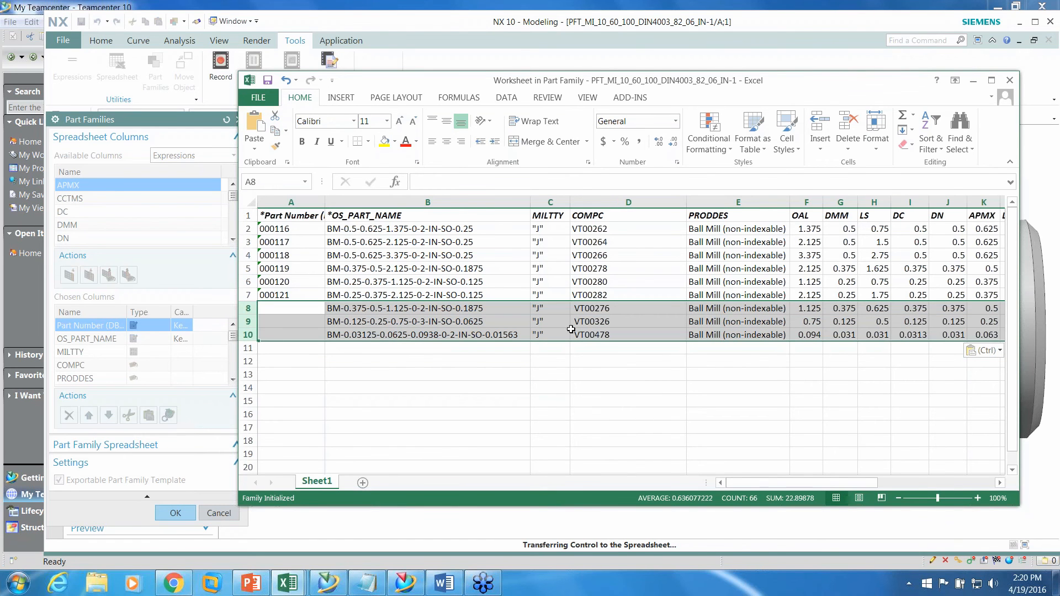
click(634, 99)
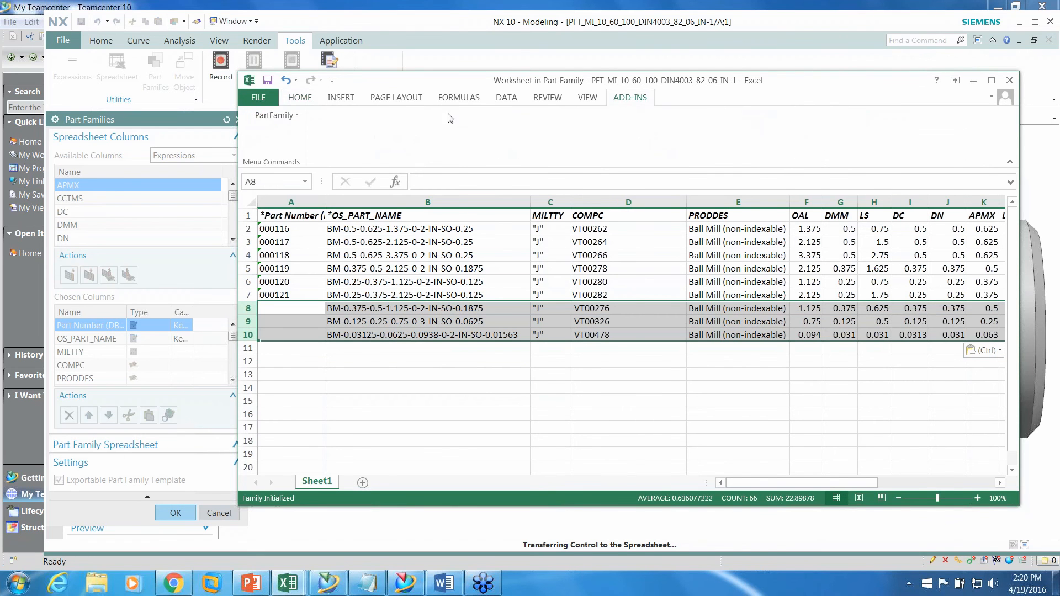
click(297, 116)
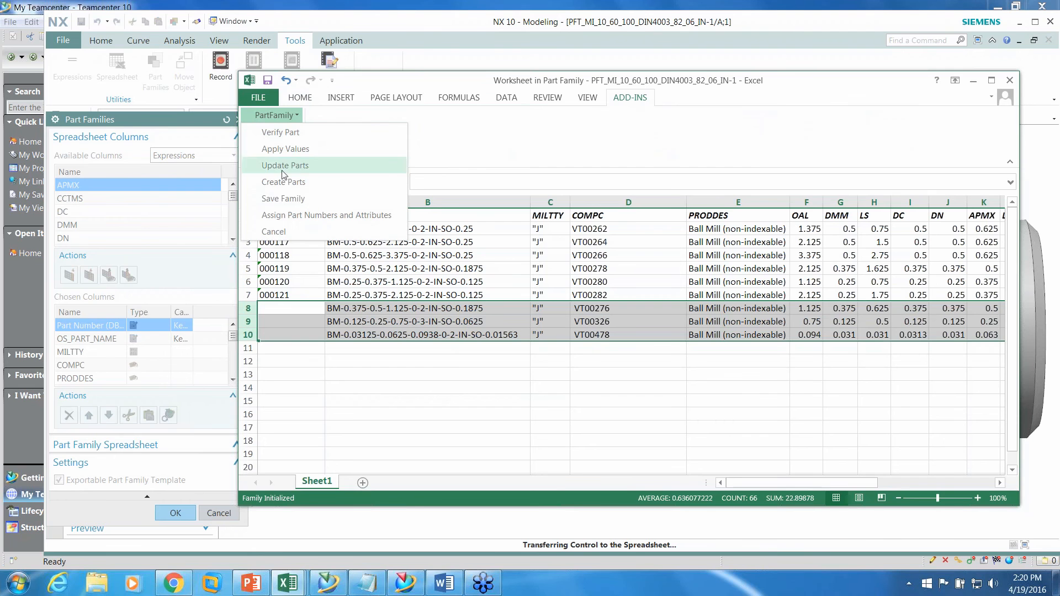
click(280, 215)
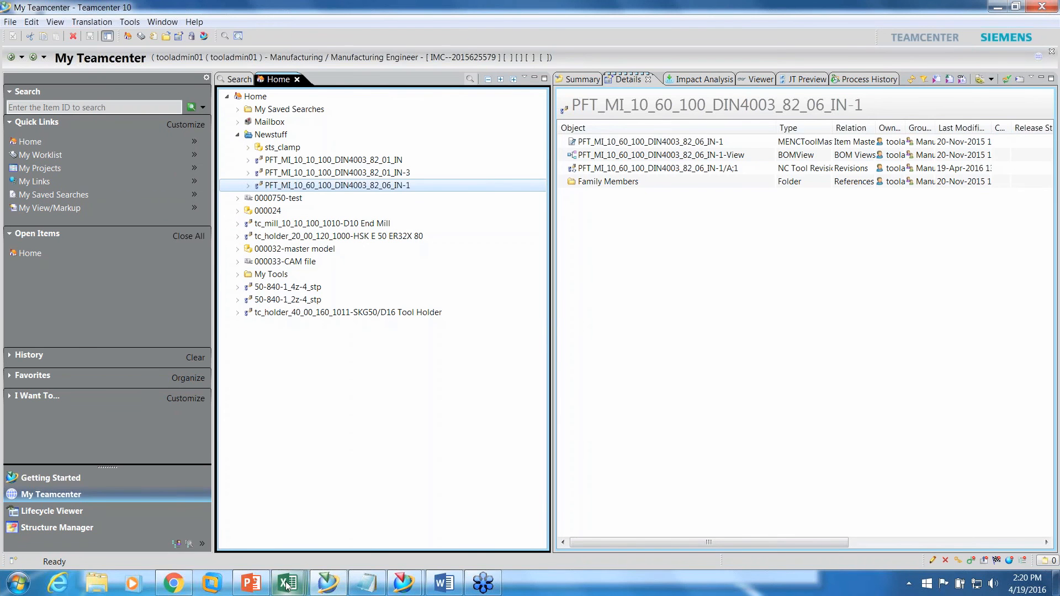
Move the My Teamcenter window out of the way, review the part number assignment report in NX, and close it
click(323, 587)
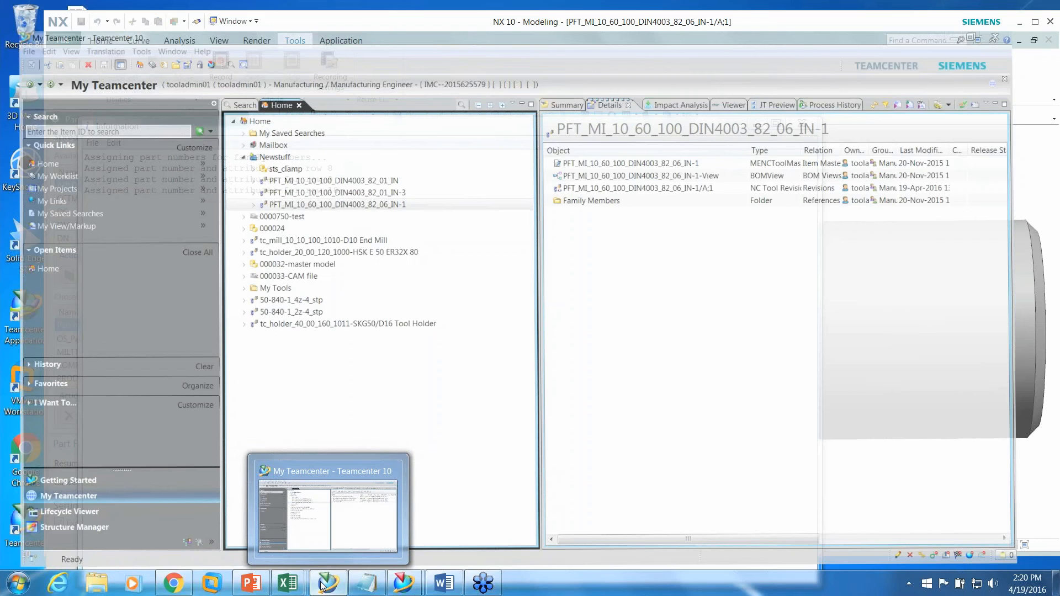
key(ctrl+a)
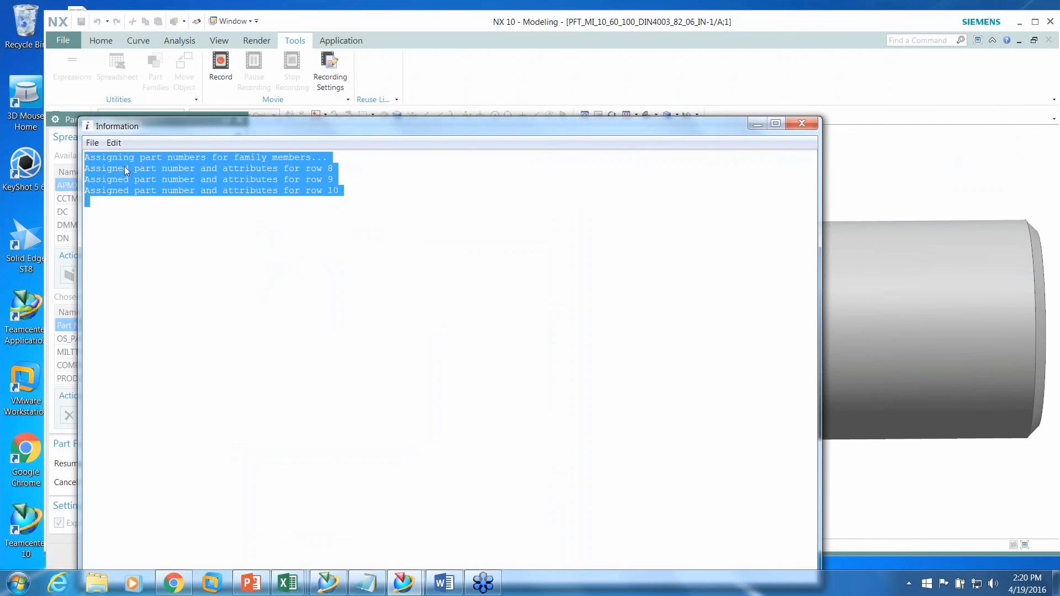
click(333, 167)
click(802, 122)
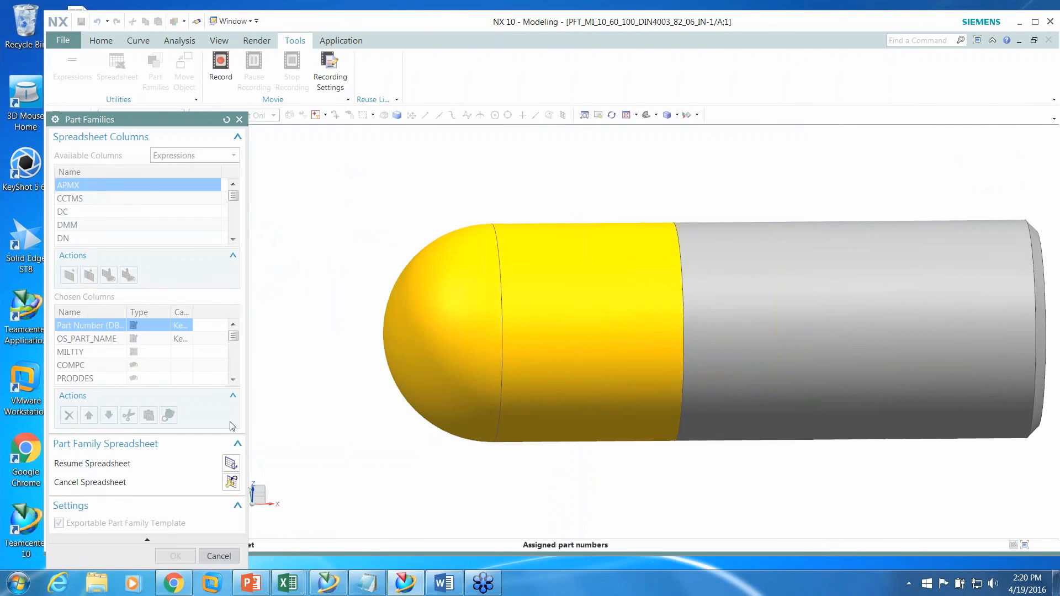
Resume the part family spreadsheet, save the family with the new members in rows 8 to 10, and accept the part family definition
click(230, 464)
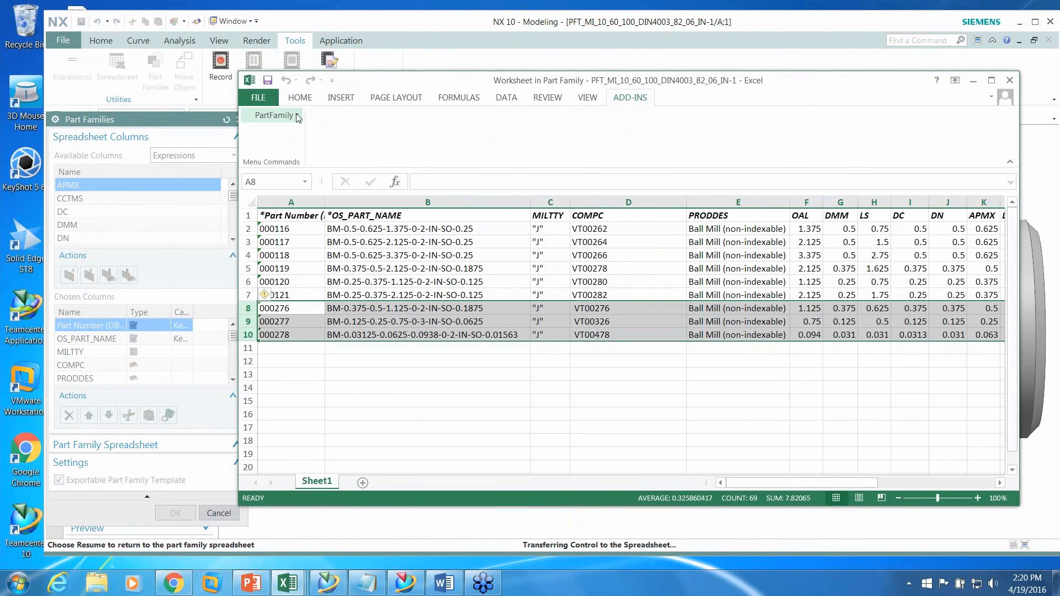
click(297, 116)
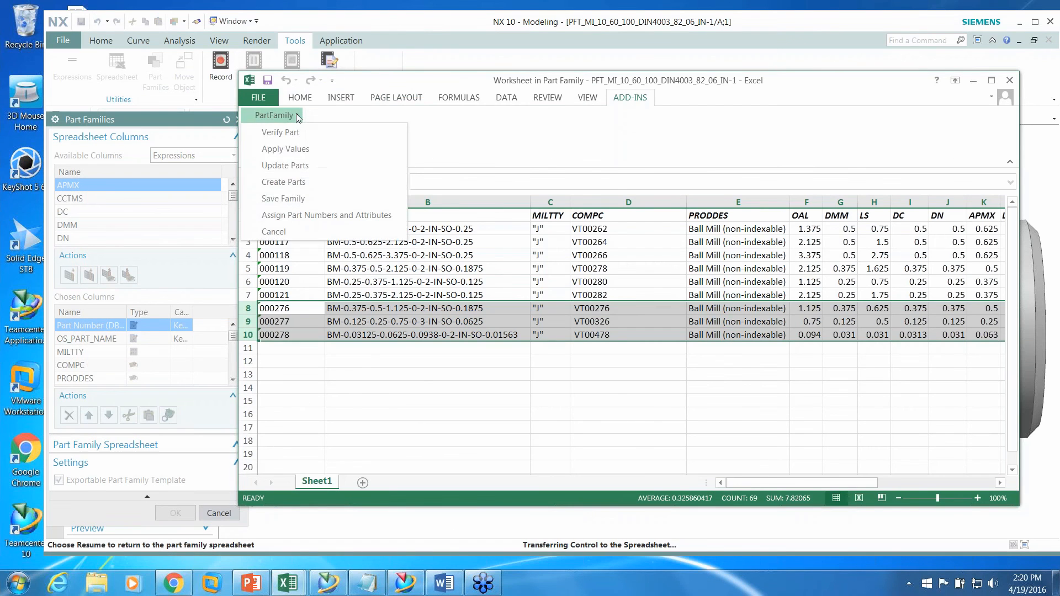
click(290, 199)
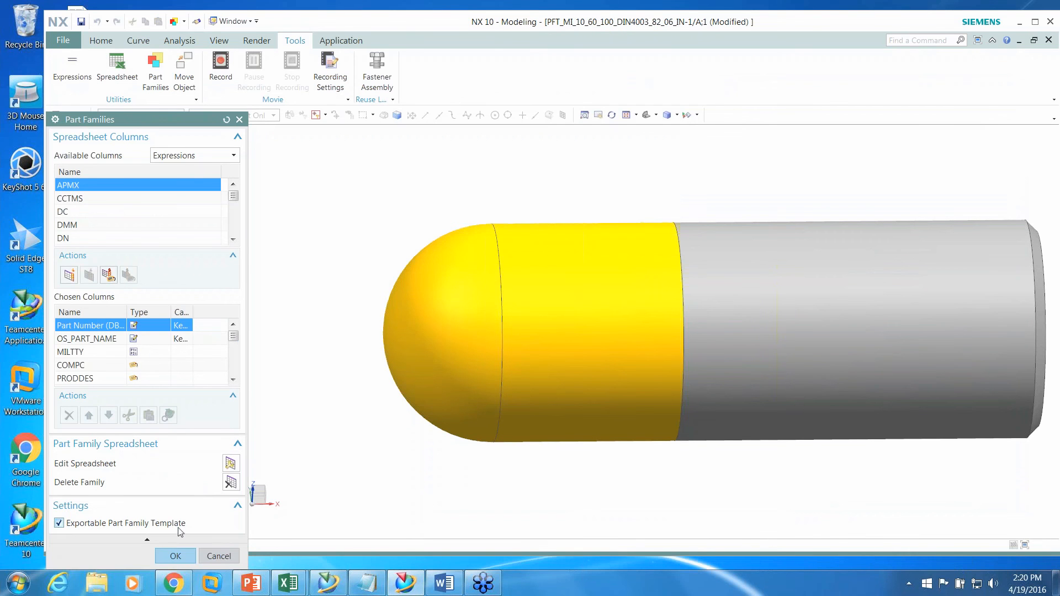
click(175, 556)
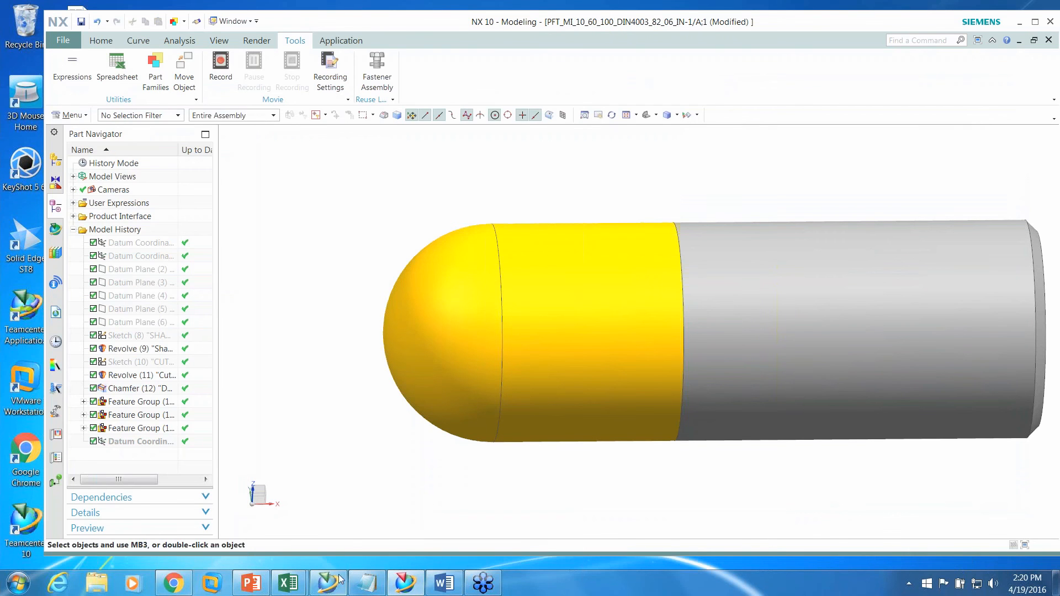
Switch to the My Teamcenter window and open the Classification application
mouse_move(327, 589)
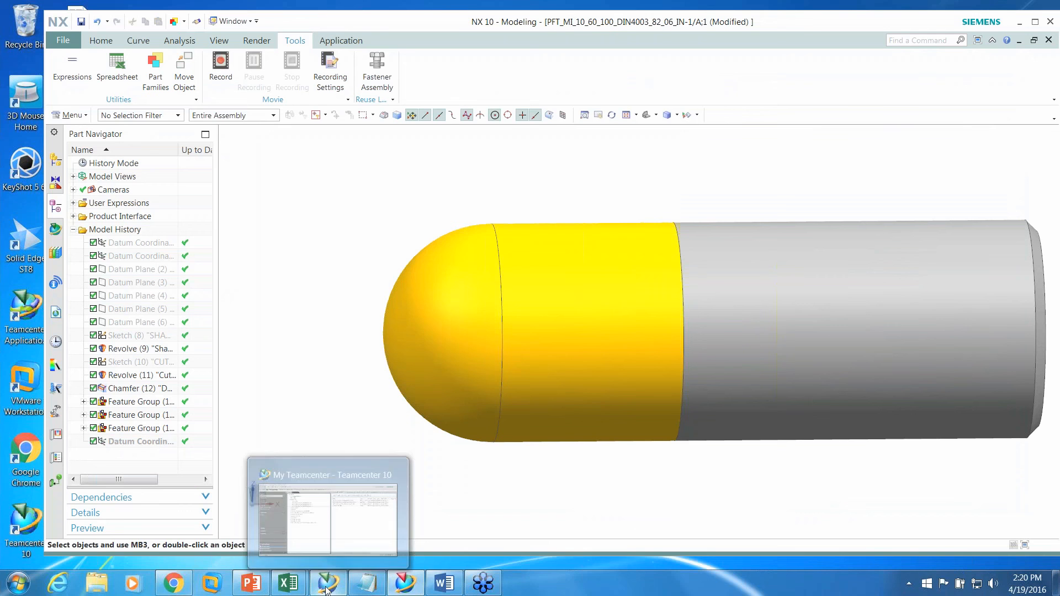
click(329, 525)
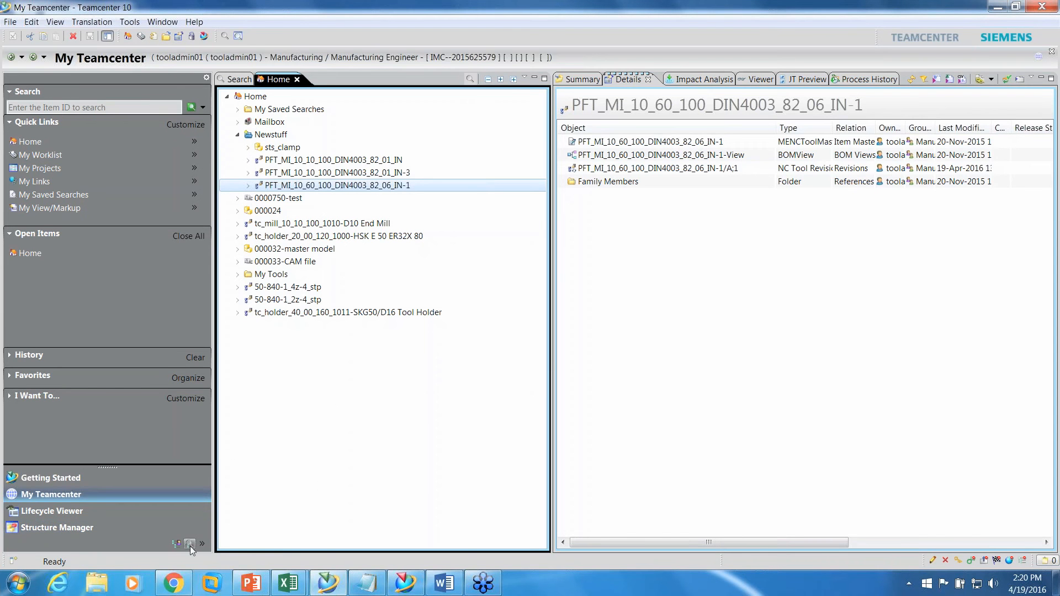
click(189, 544)
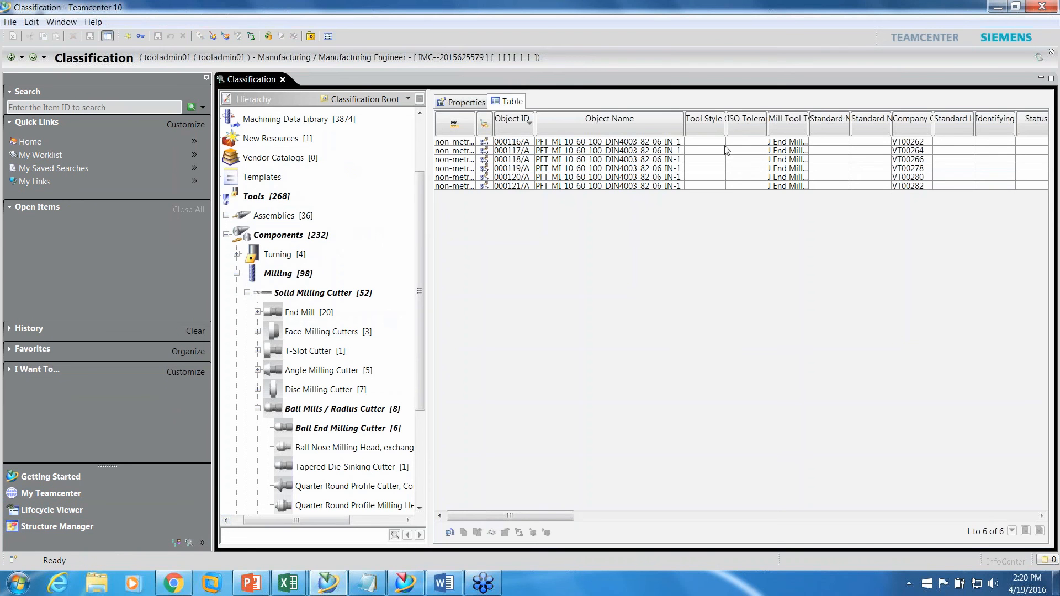
Collapse the classification hierarchy so that Tools shows only its Assemblies and Components classes
drag(309, 519, 299, 519)
click(237, 197)
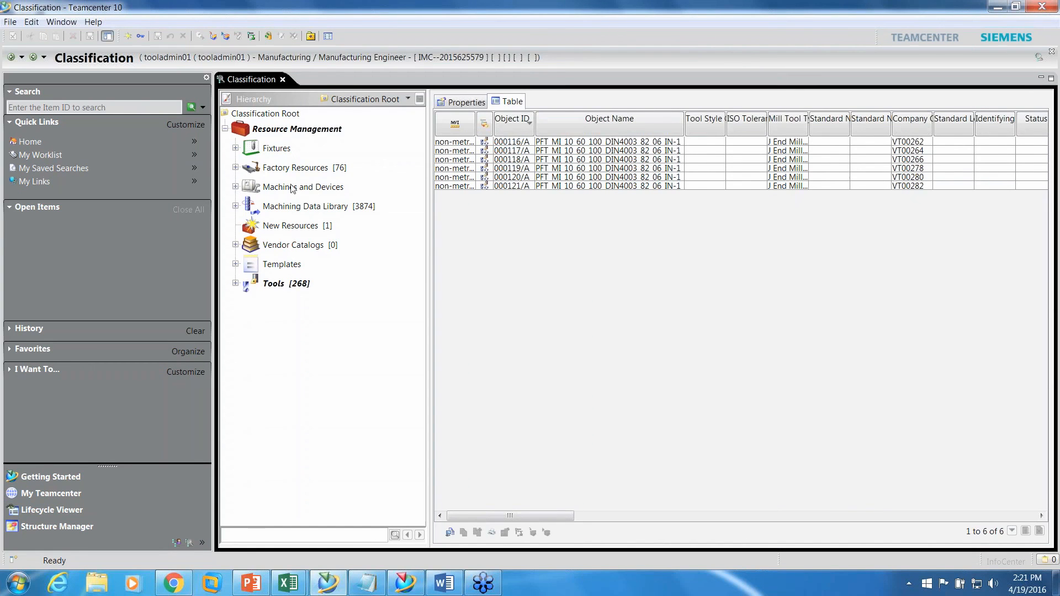
click(235, 284)
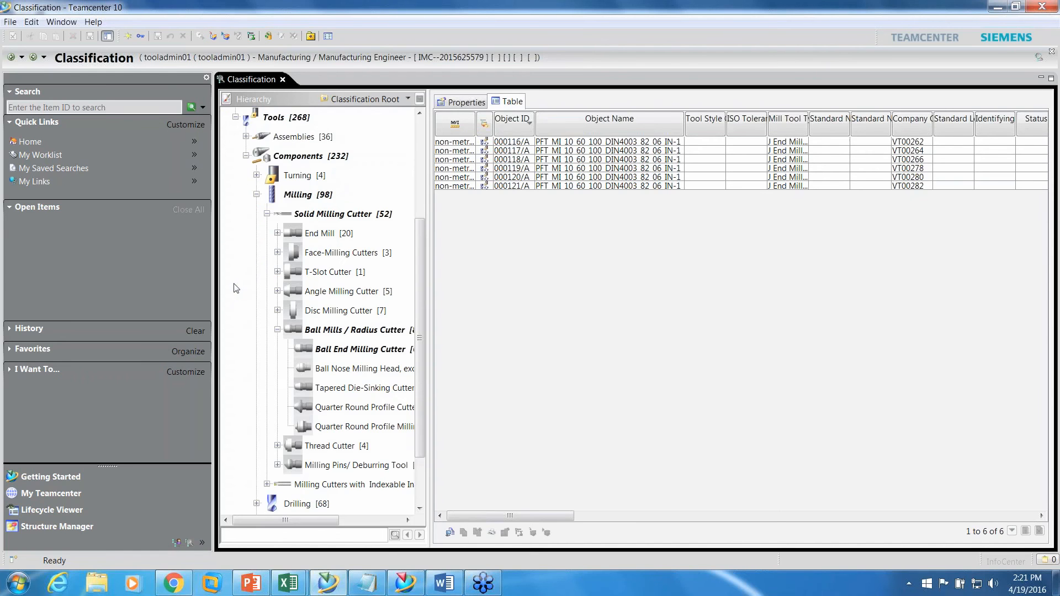
click(266, 214)
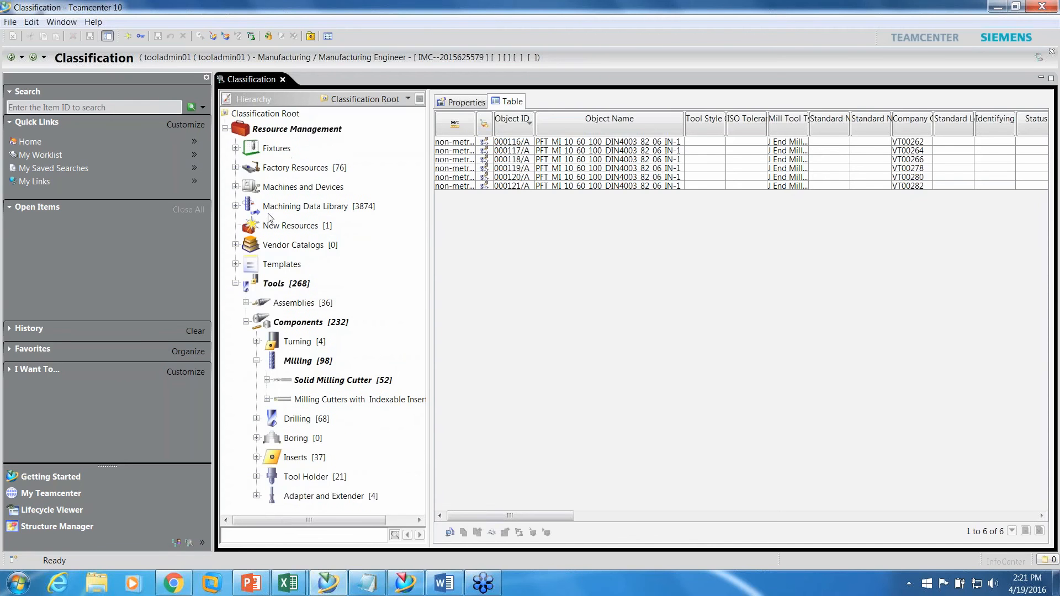
click(257, 361)
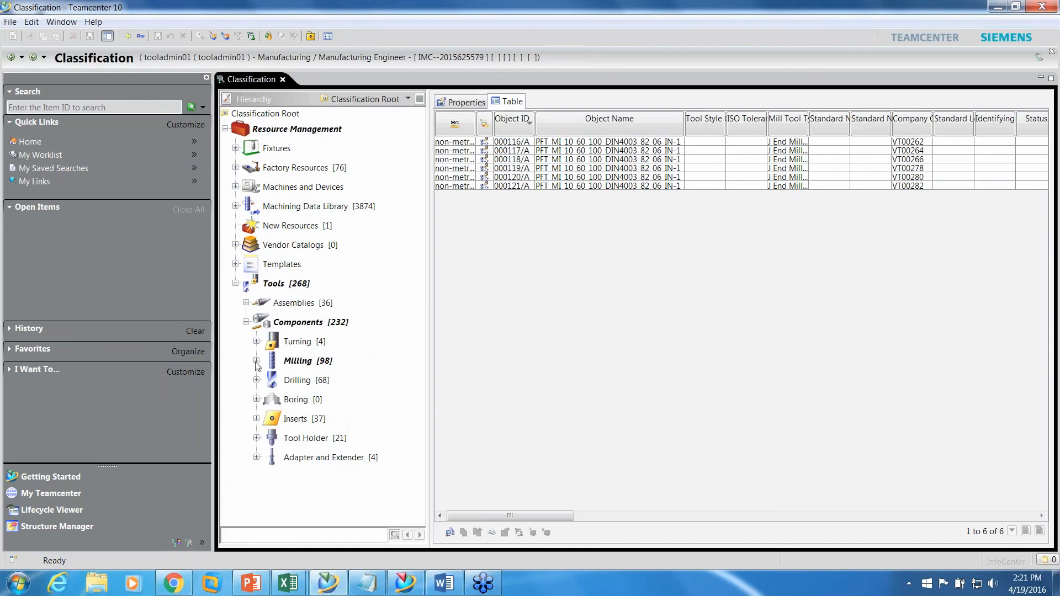
click(246, 322)
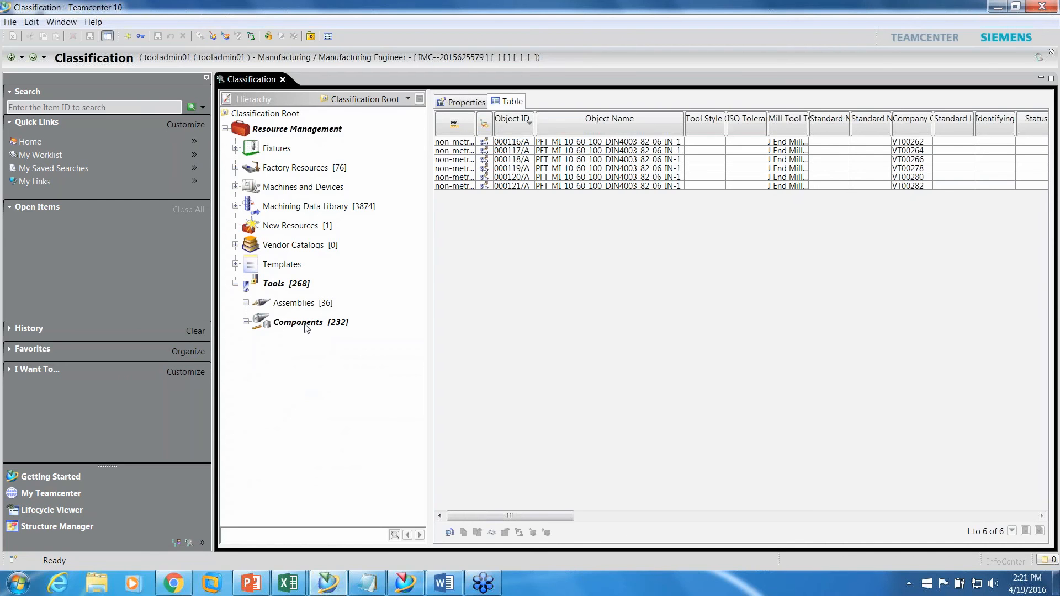
mouse_move(306, 328)
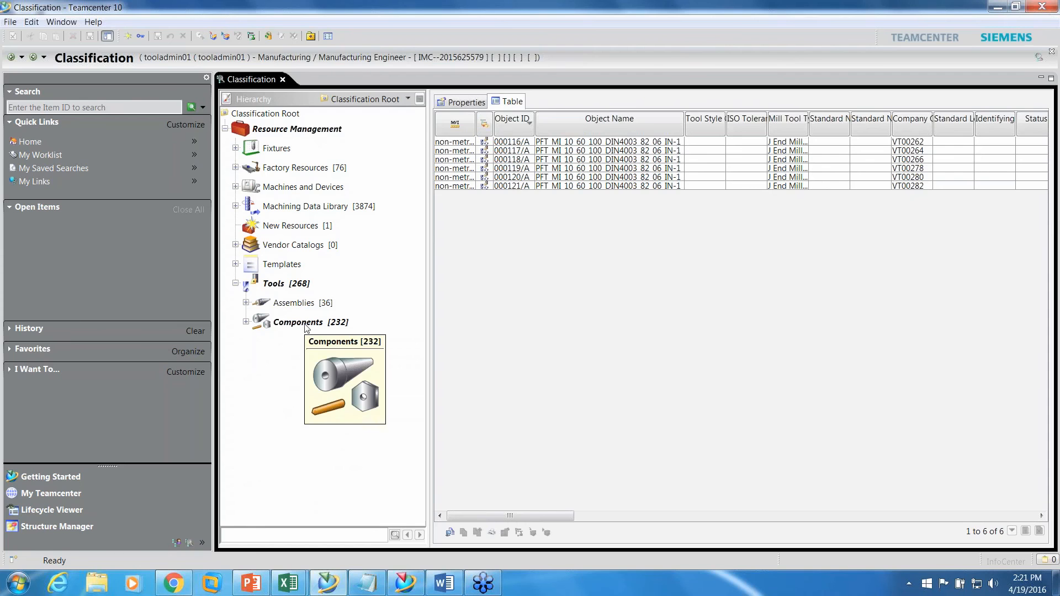
Select the Ball End Milling Cutter class under Components, Milling, Solid Milling Cutter, search it without criteria, and show the results as a table
click(245, 321)
click(256, 361)
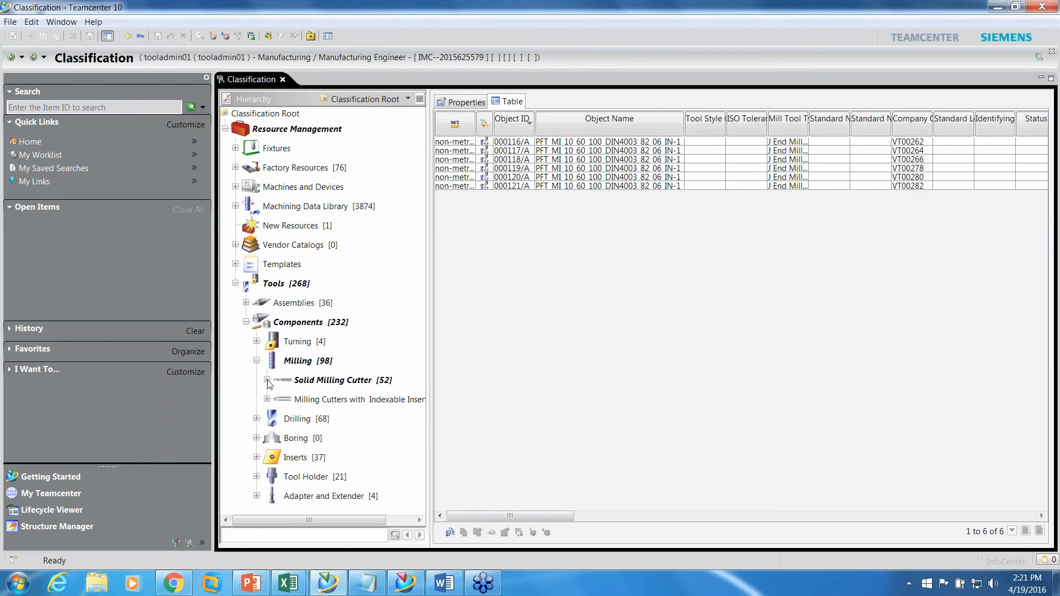
click(267, 380)
right_click(344, 390)
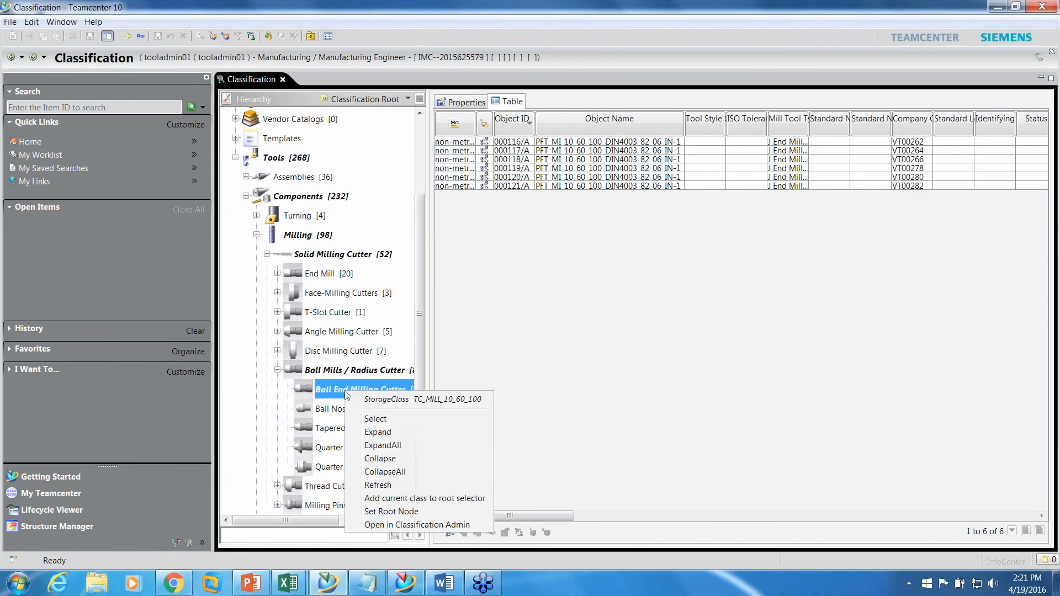
click(376, 419)
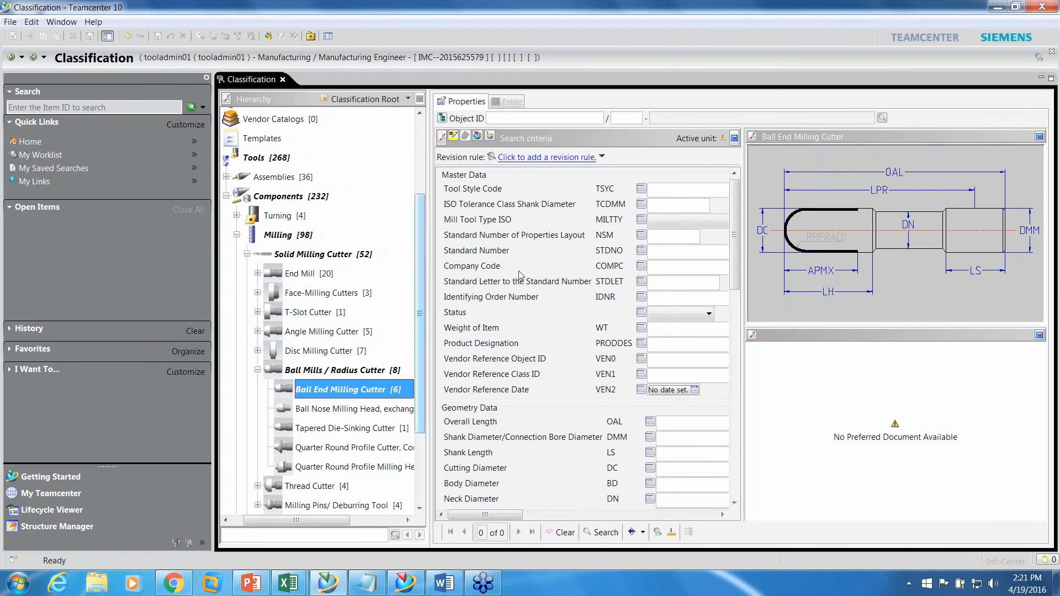
click(605, 532)
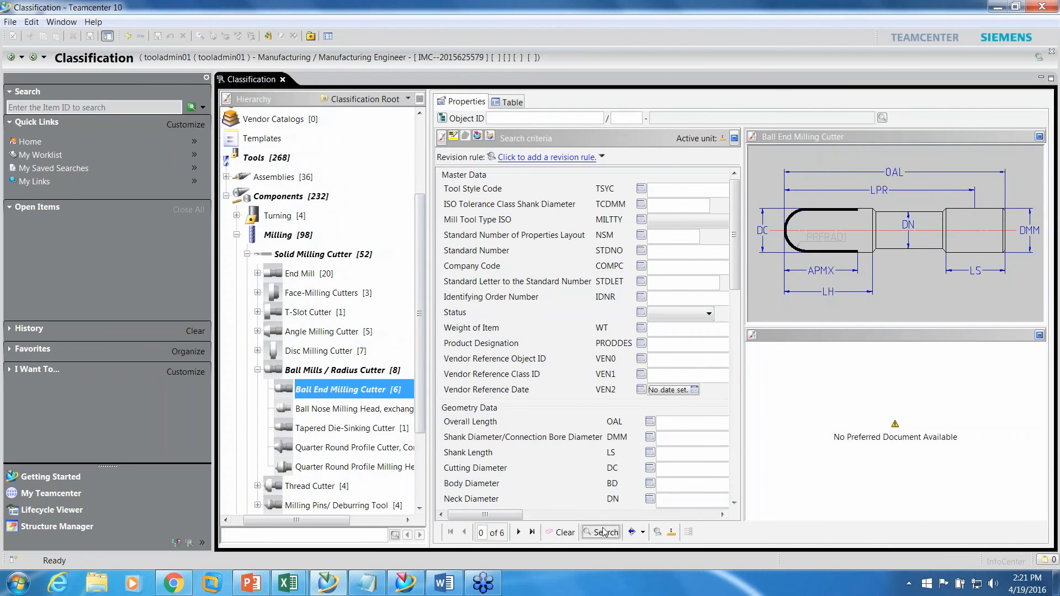
click(513, 103)
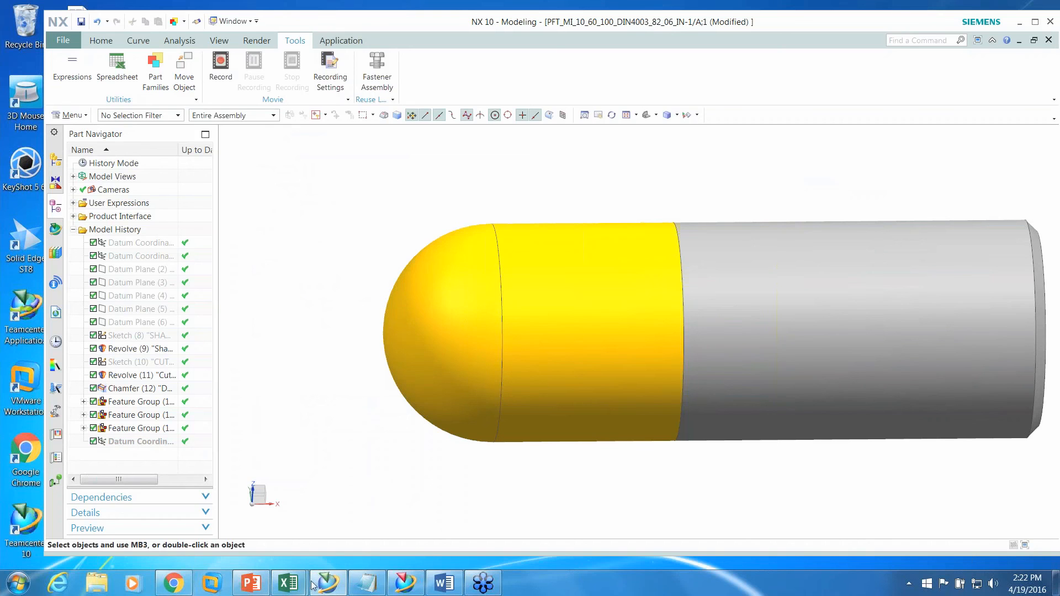
Return to Teamcenter Classification and review the Ball End Milling Cutter property fields from Master Data through Technology Data
mouse_move(395, 586)
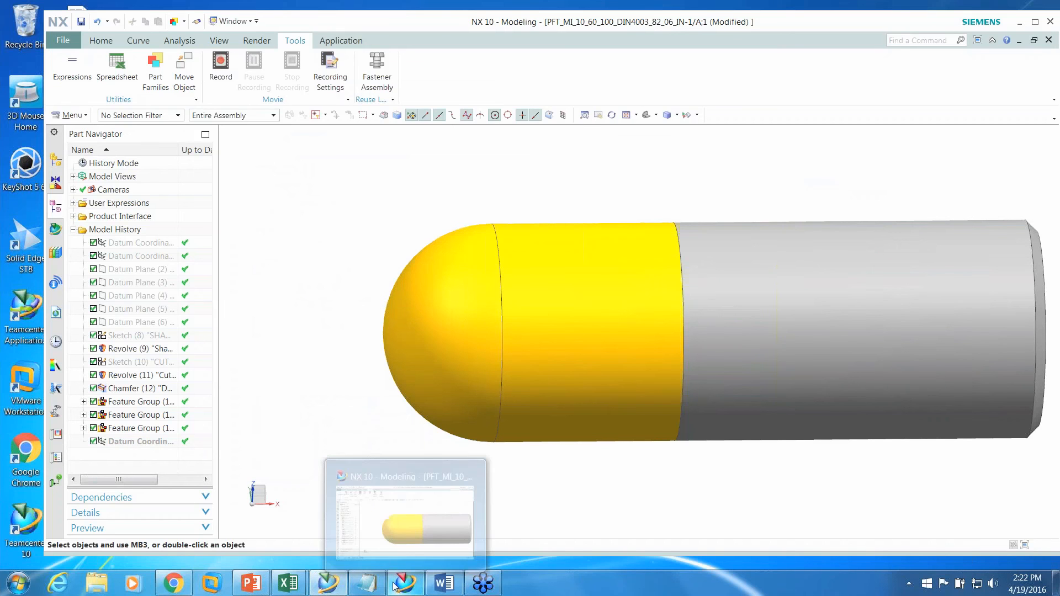
mouse_move(303, 587)
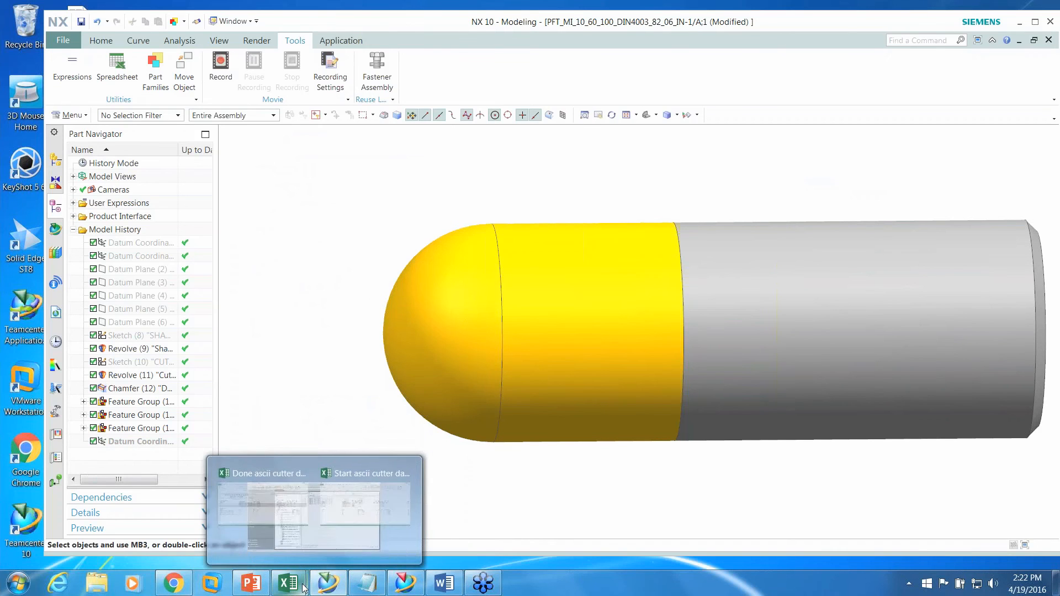
click(325, 532)
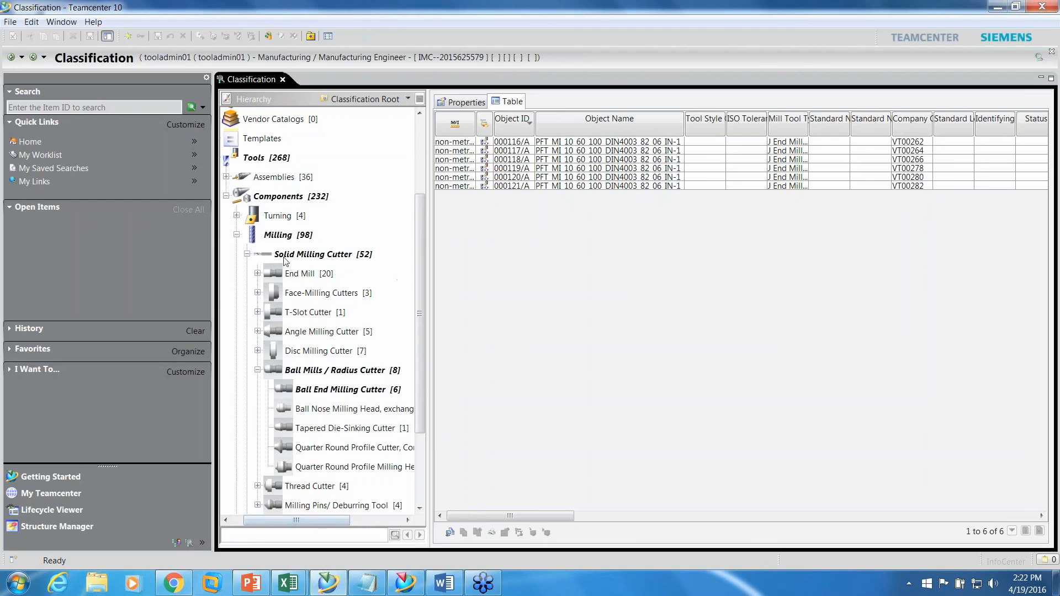
click(295, 275)
click(445, 104)
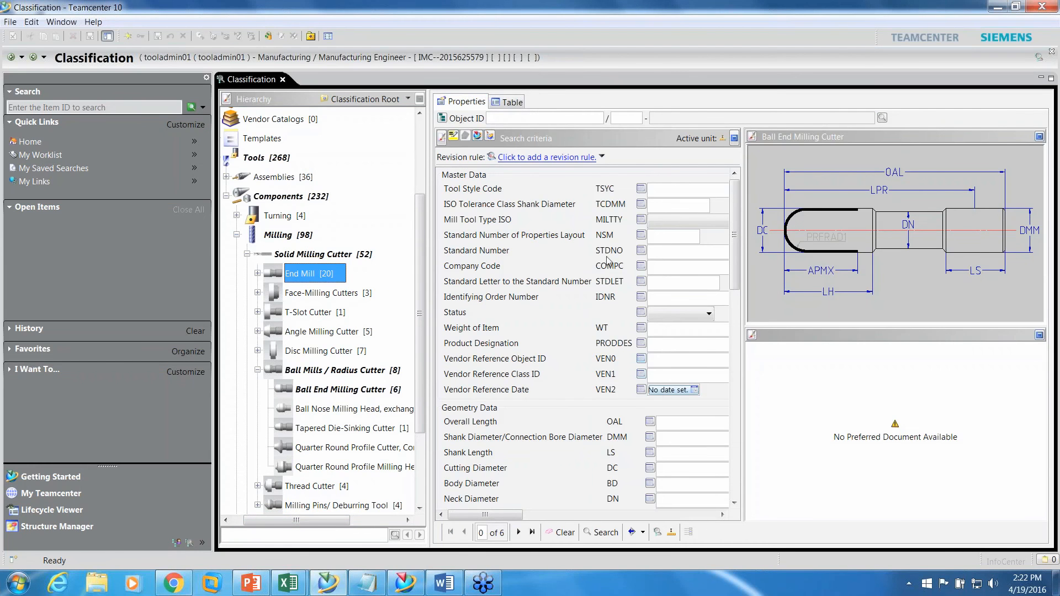
click(510, 103)
click(454, 104)
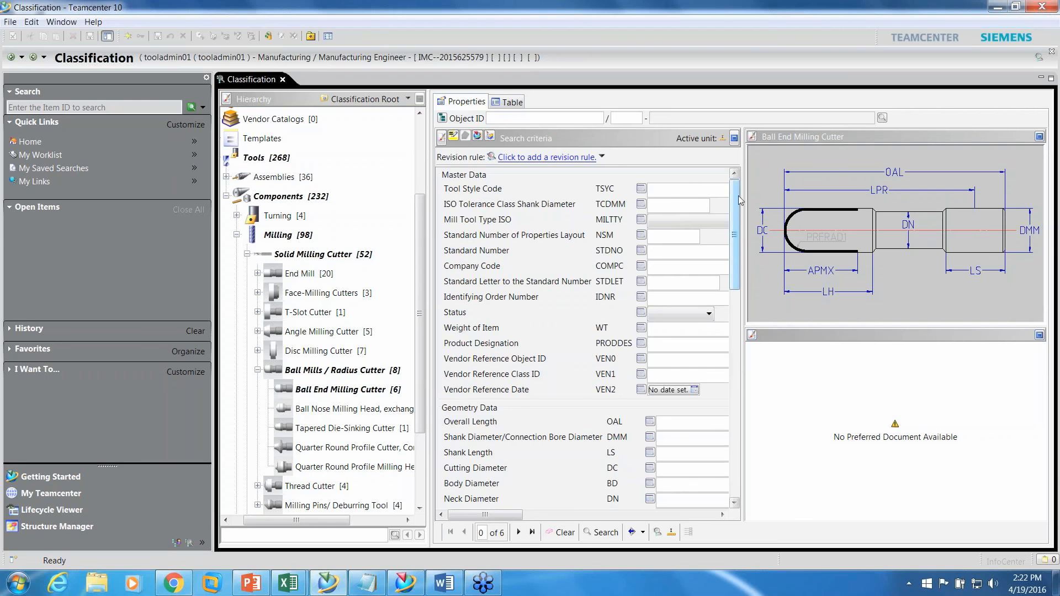
drag(736, 236, 735, 404)
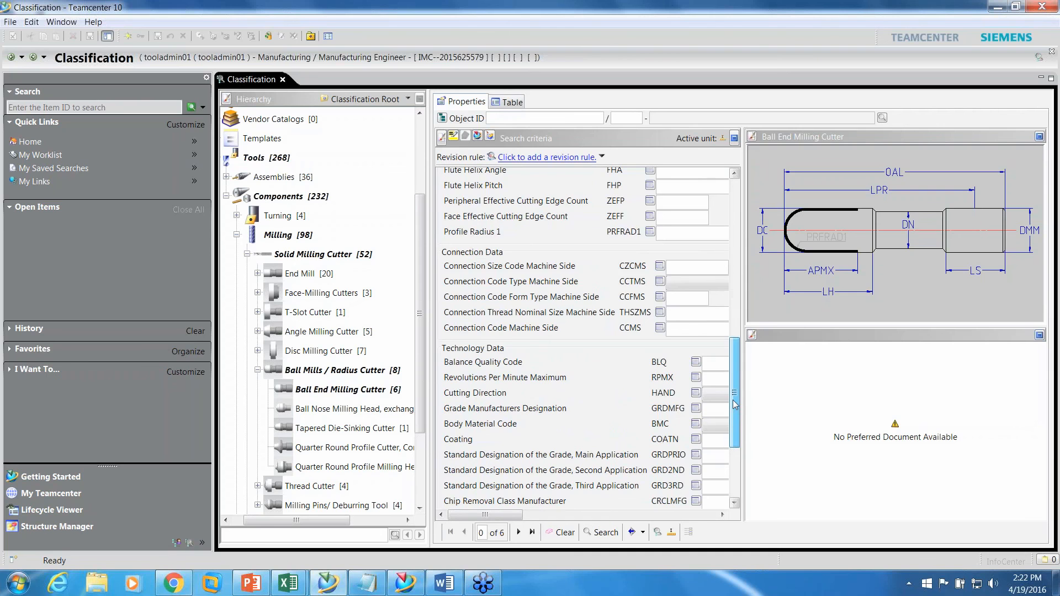
drag(735, 404, 679, 249)
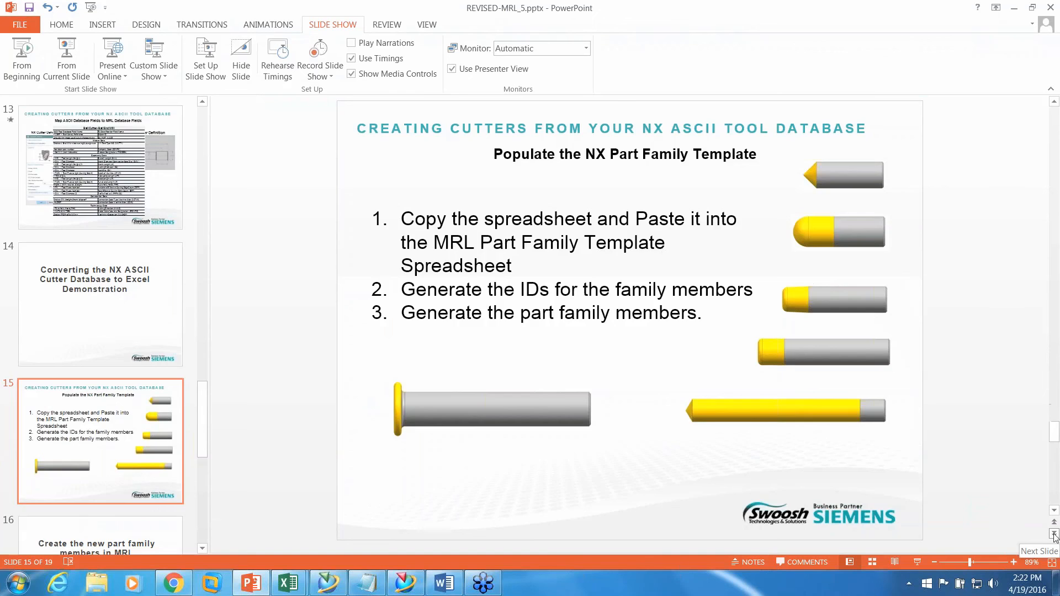
Switch to the REVISED-MRL_5 presentation in PowerPoint and advance to slide 17 about downloading from the Swoosh cloud library
click(1054, 535)
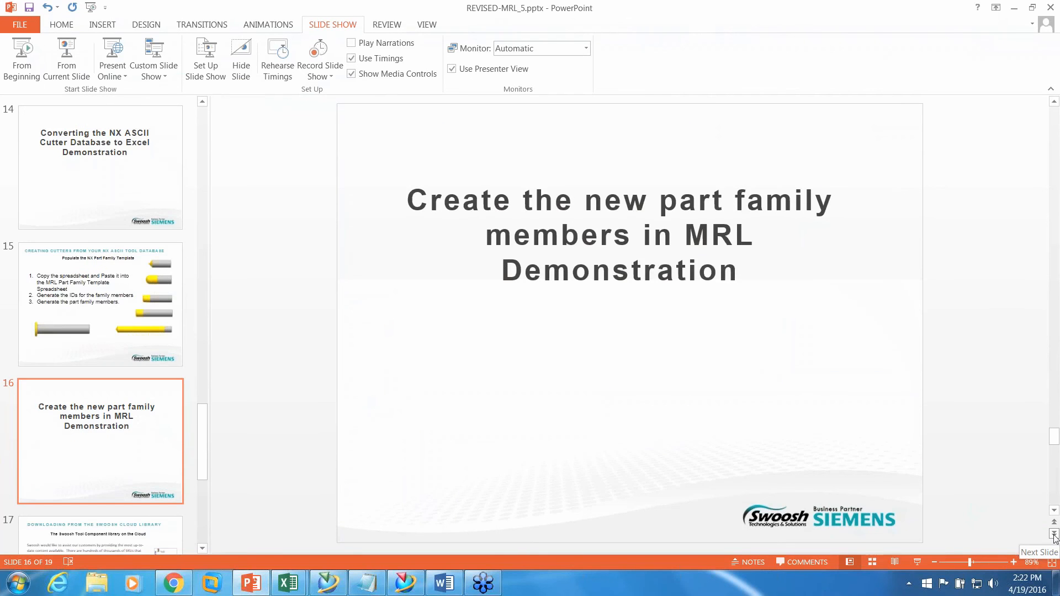
click(1055, 534)
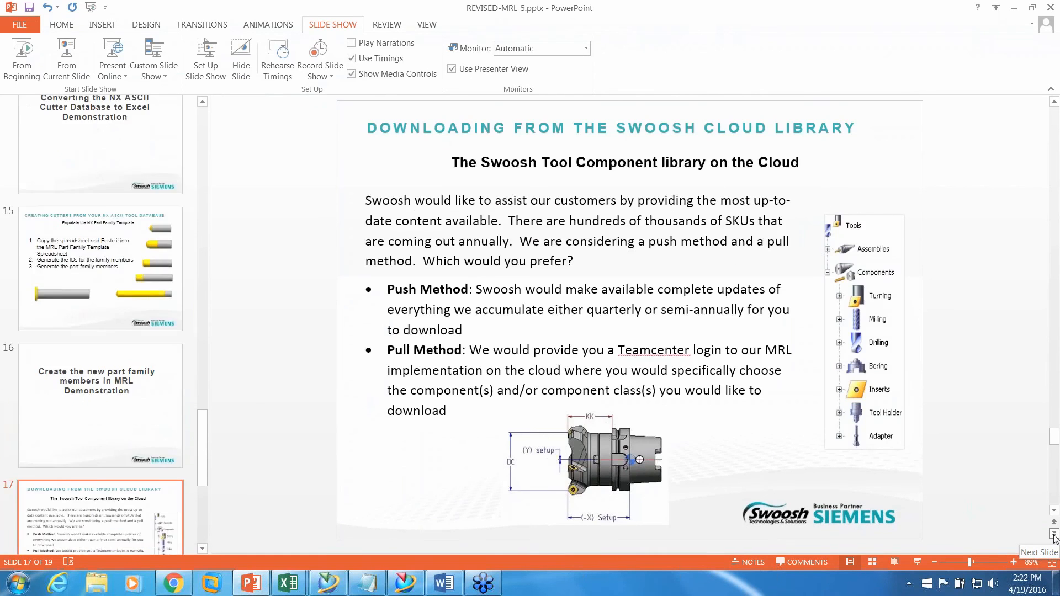